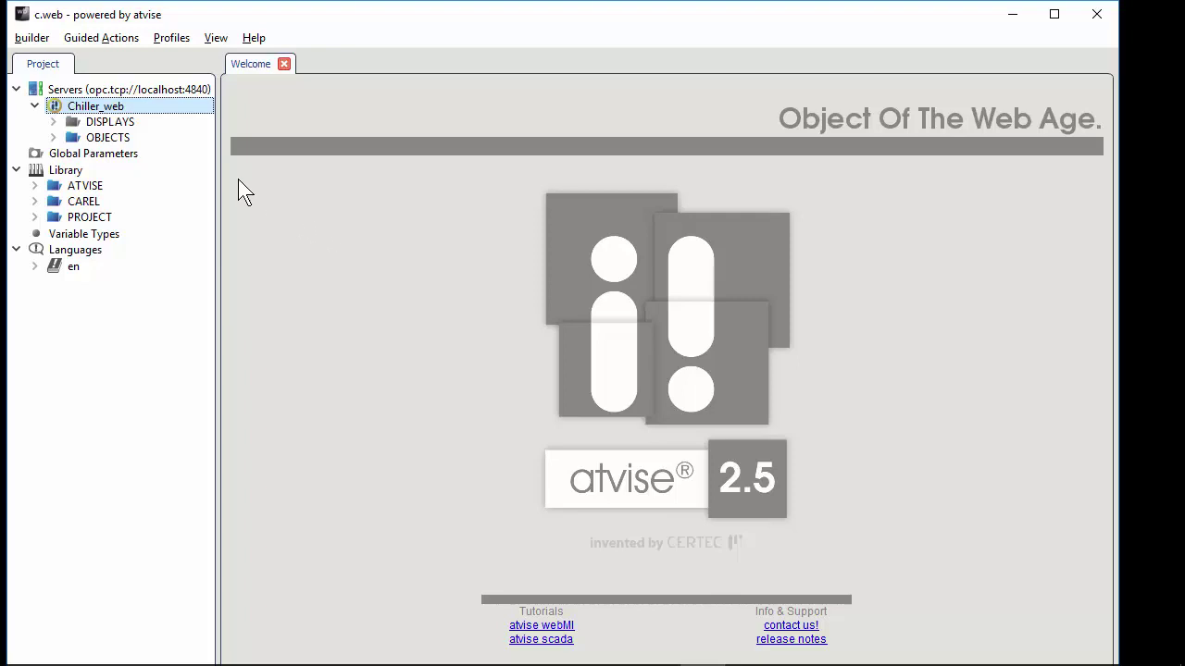
Acquire the Chiller_web server's datapoints, importing 1 type and 1 node, and acknowledge the import
{"action": "left_click", "coordinate": [34, 105]}
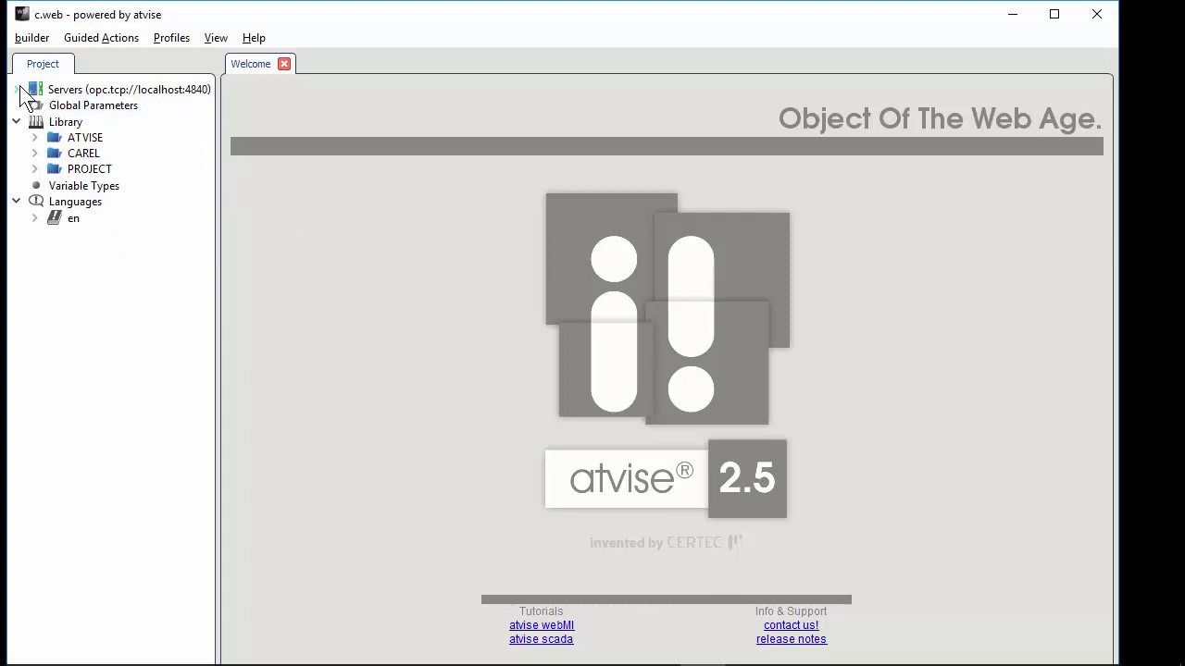
{"action": "left_click", "coordinate": [35, 106]}
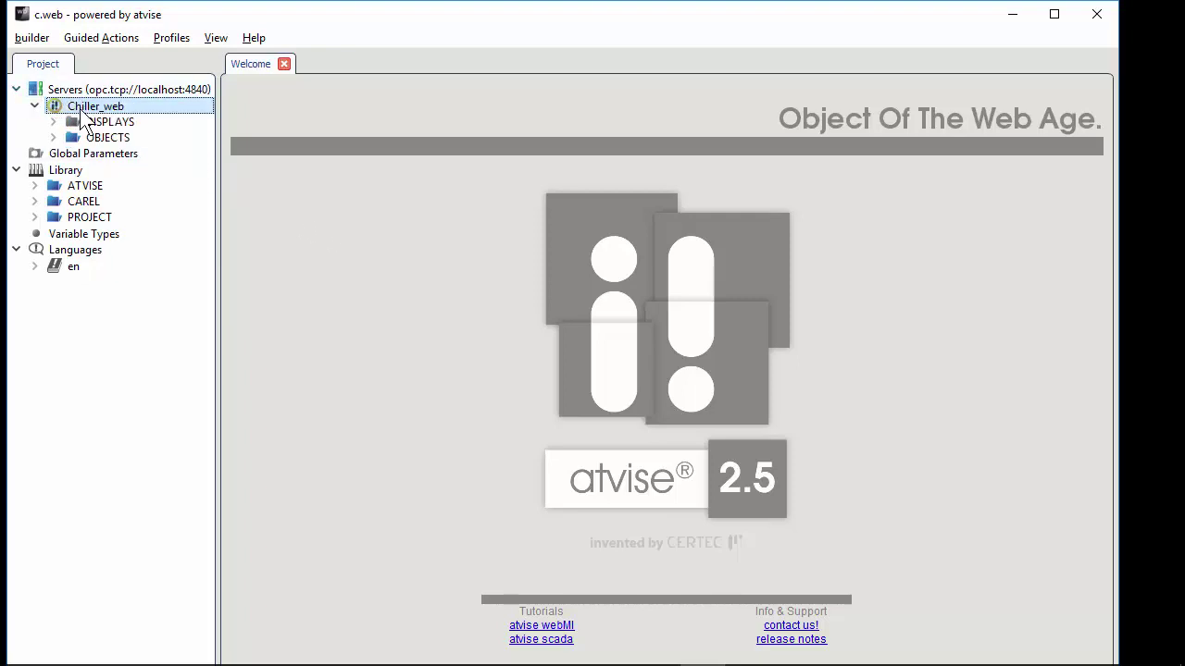
{"action": "right_click", "coordinate": [132, 109]}
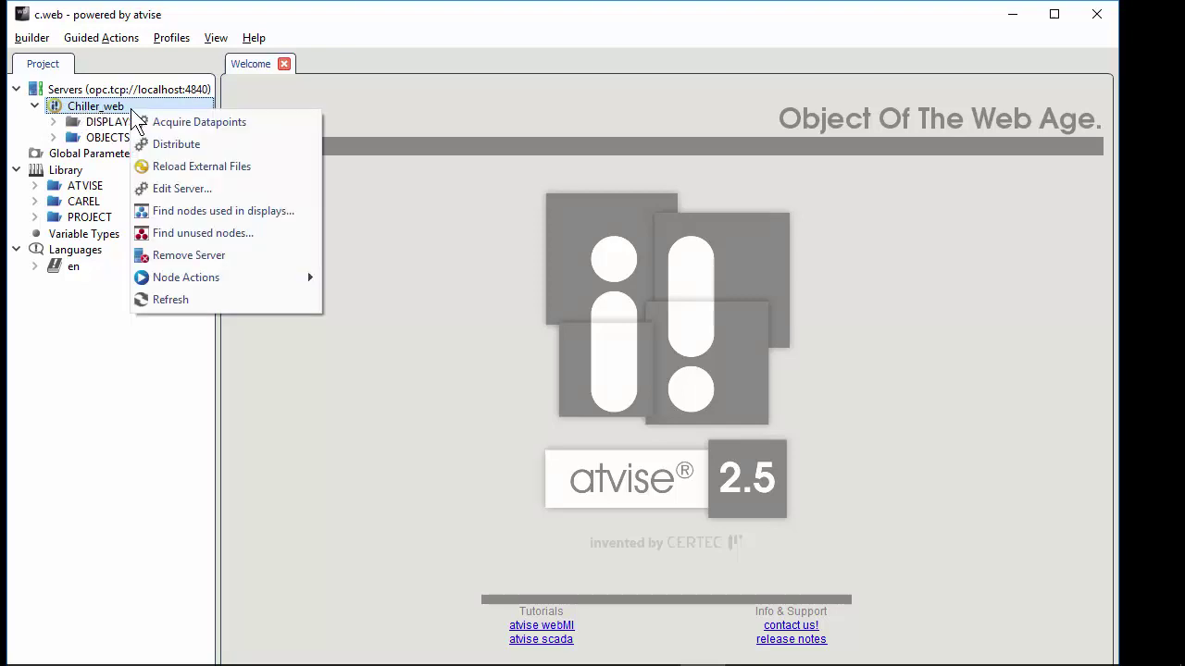
{"action": "left_click", "coordinate": [179, 124]}
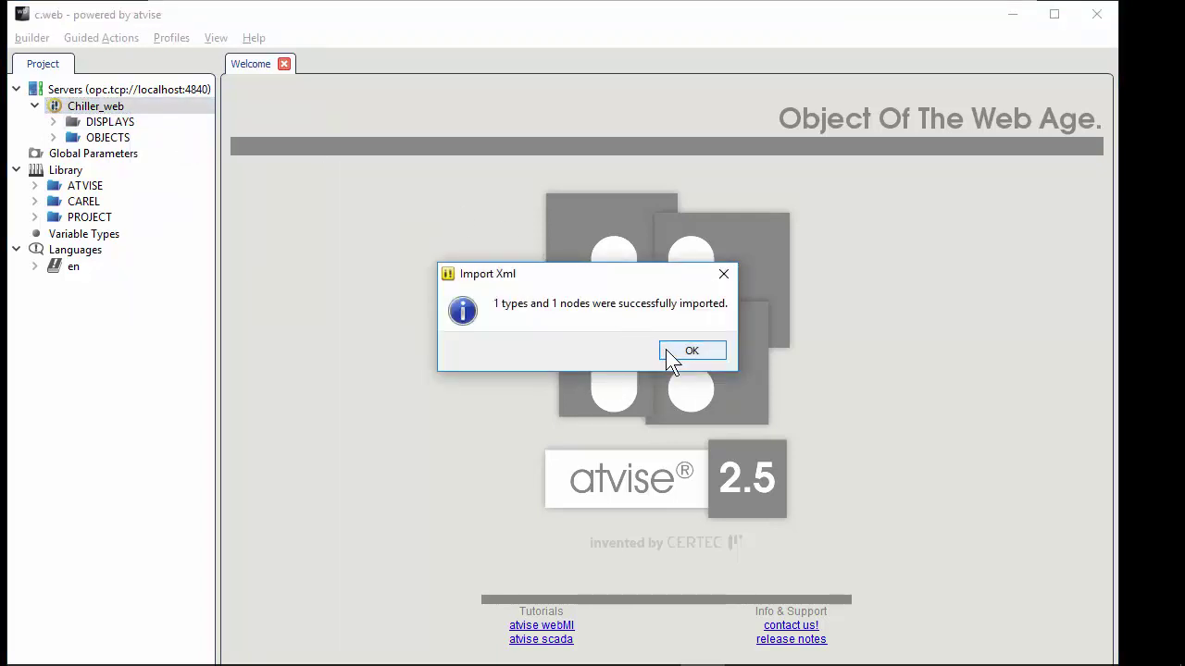
{"action": "left_click", "coordinate": [665, 350]}
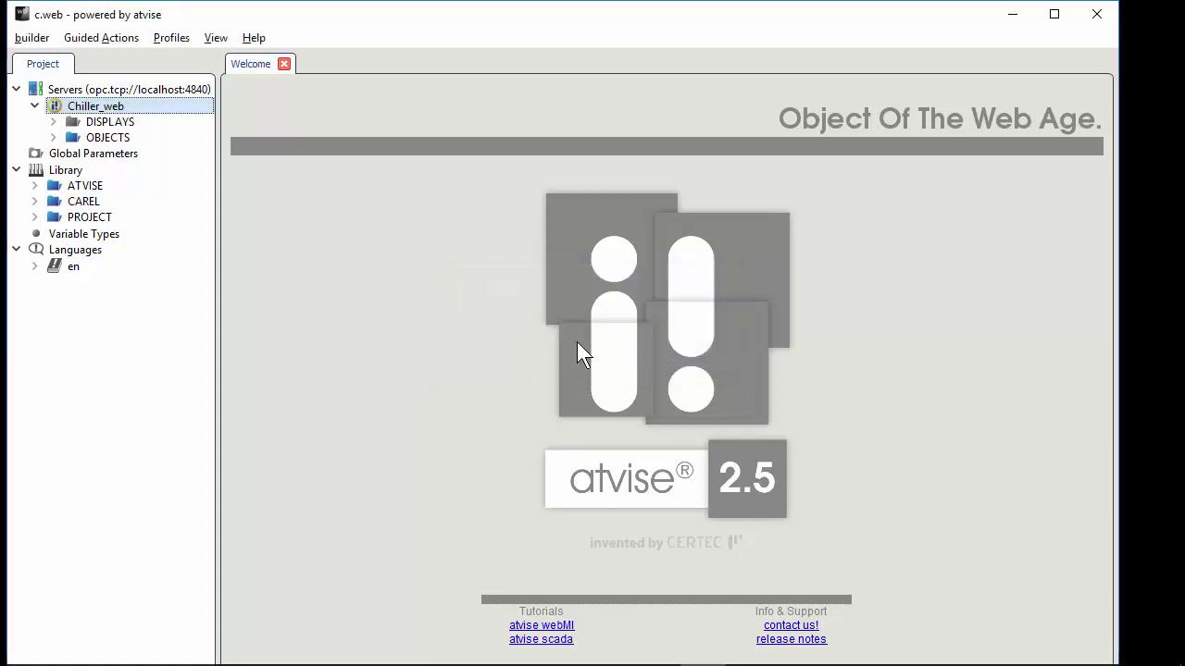
{"action": "left_click", "coordinate": [116, 42]}
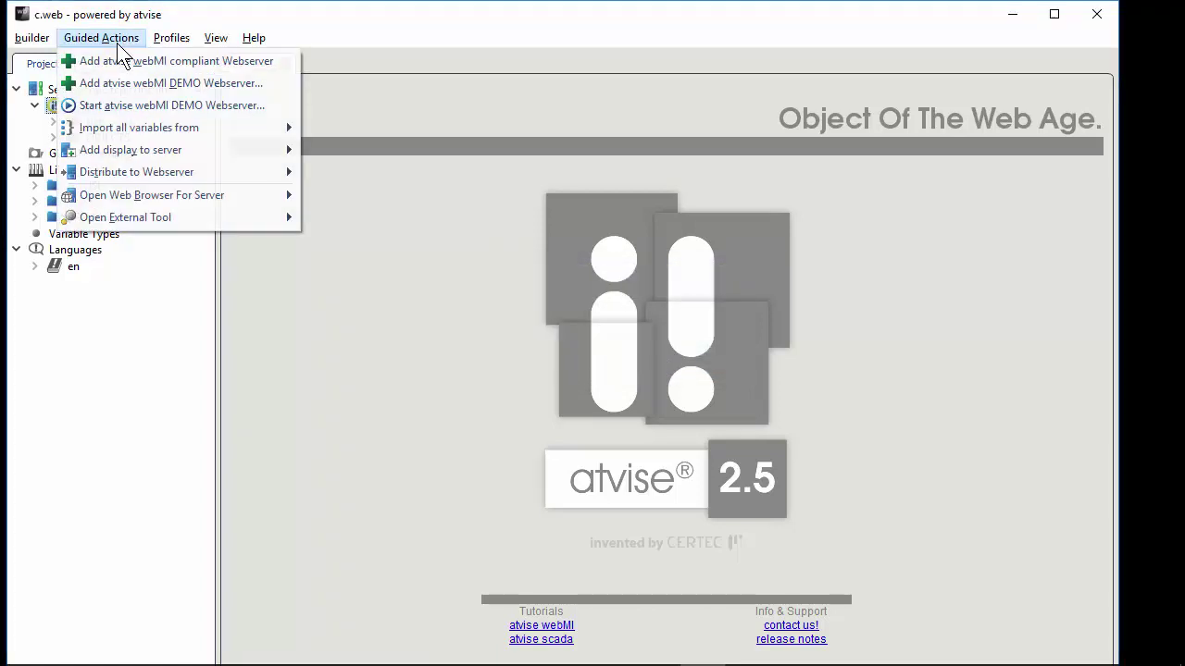
{"action": "mouse_move", "coordinate": [141, 126]}
Re-acquire the Chiller_web datapoints and confirm the import
{"action": "left_click", "coordinate": [162, 274]}
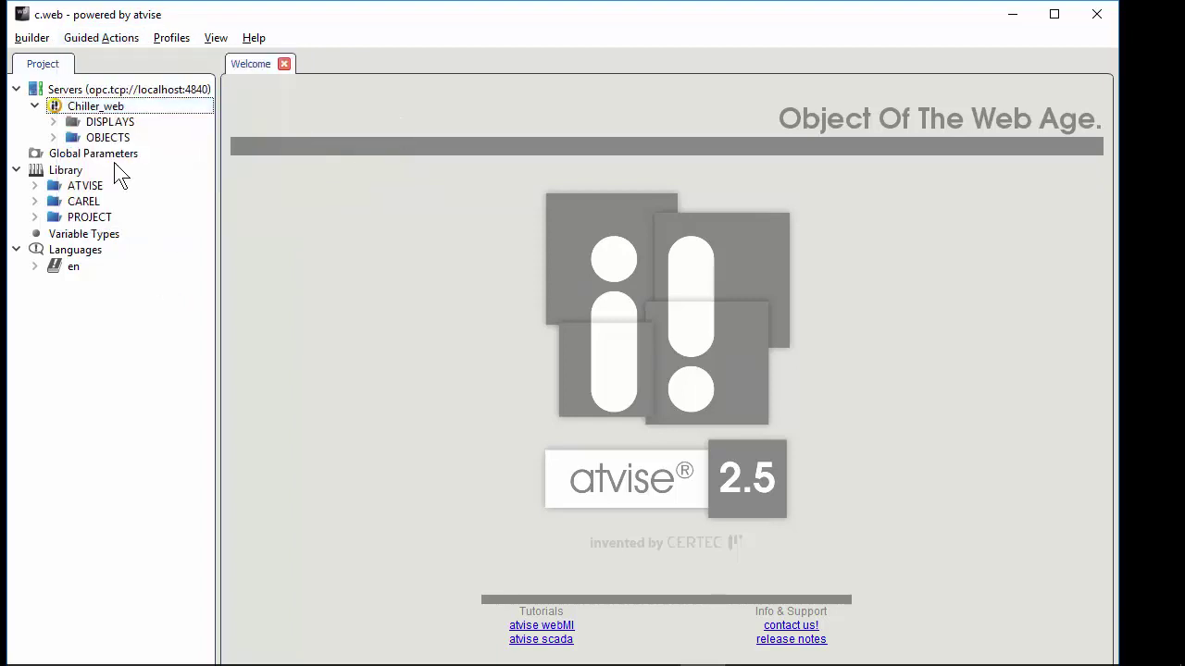
{"action": "right_click", "coordinate": [125, 105]}
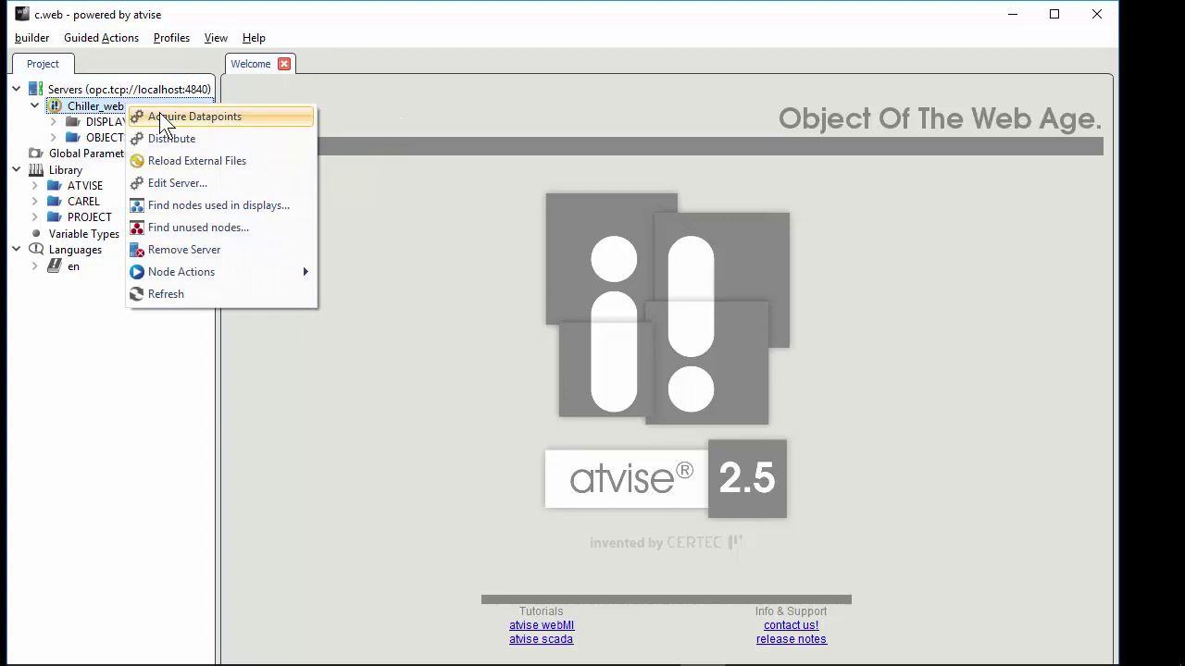
{"action": "left_click", "coordinate": [162, 118]}
{"action": "left_click", "coordinate": [521, 349]}
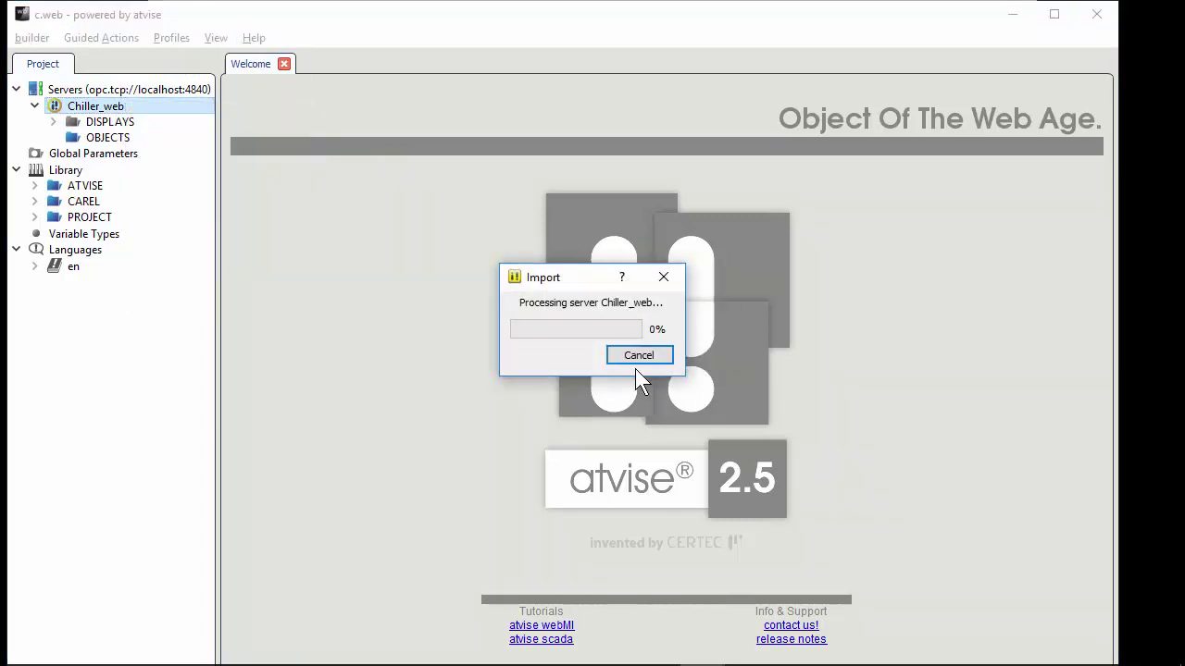
{"action": "left_click", "coordinate": [663, 359]}
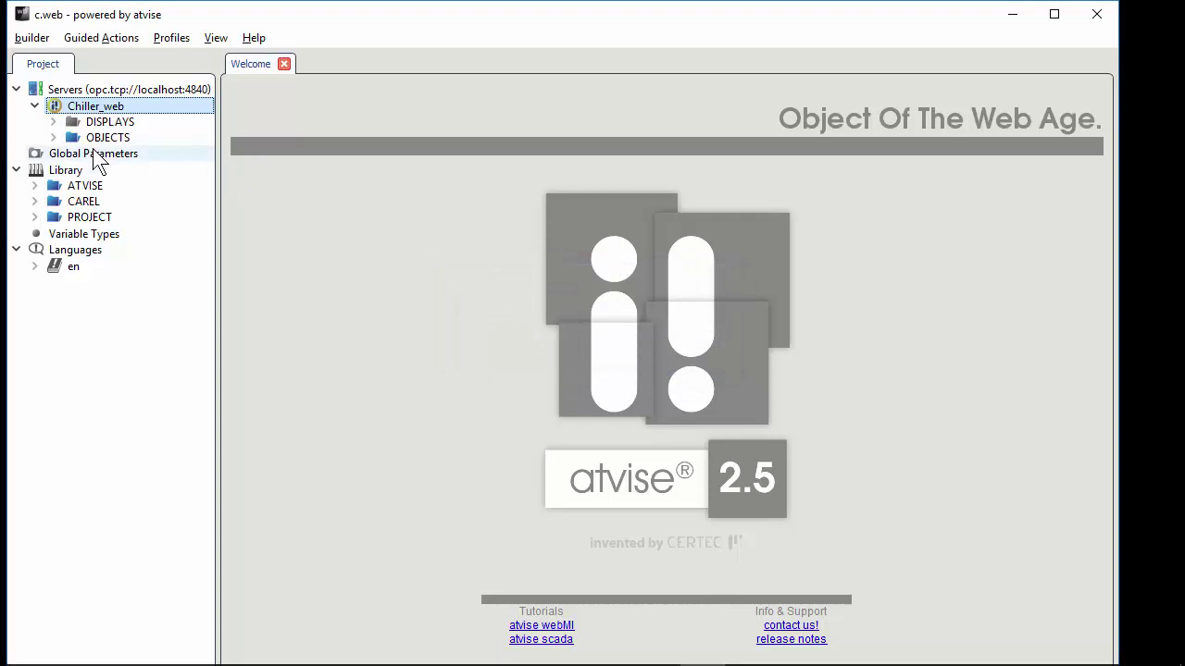
Expand OBJECTS > $dev$ to browse the Analogs and Digitals variables in a widened project tree
{"action": "left_click", "coordinate": [54, 137]}
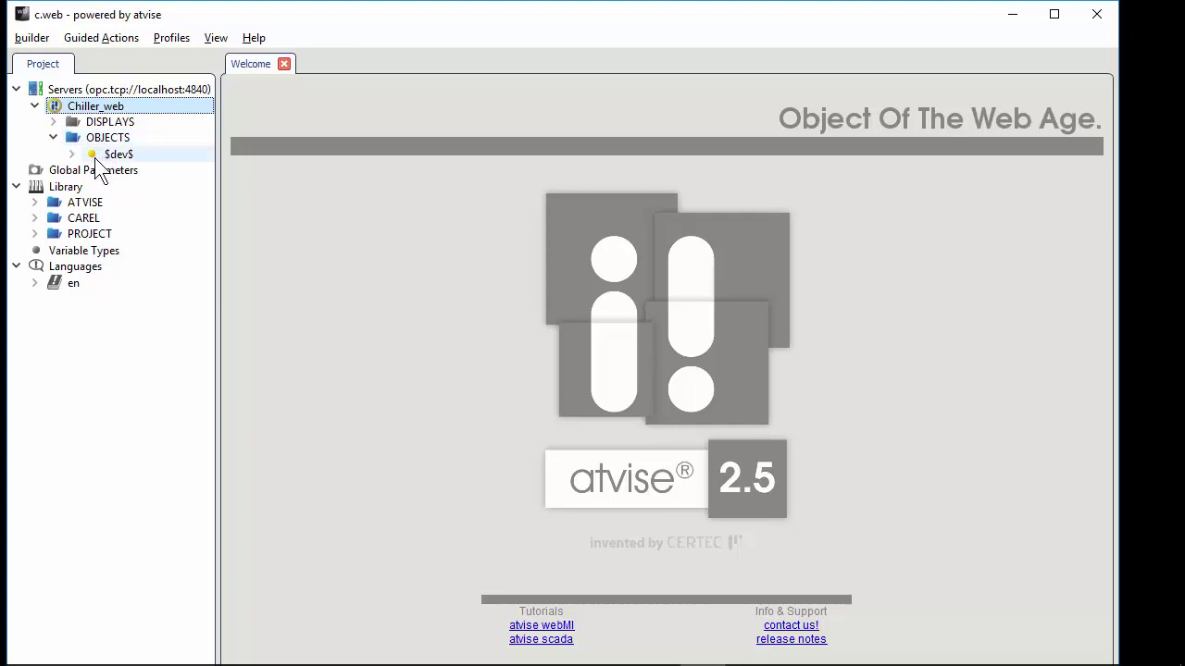
{"action": "left_click", "coordinate": [72, 154]}
{"action": "left_click", "coordinate": [97, 186]}
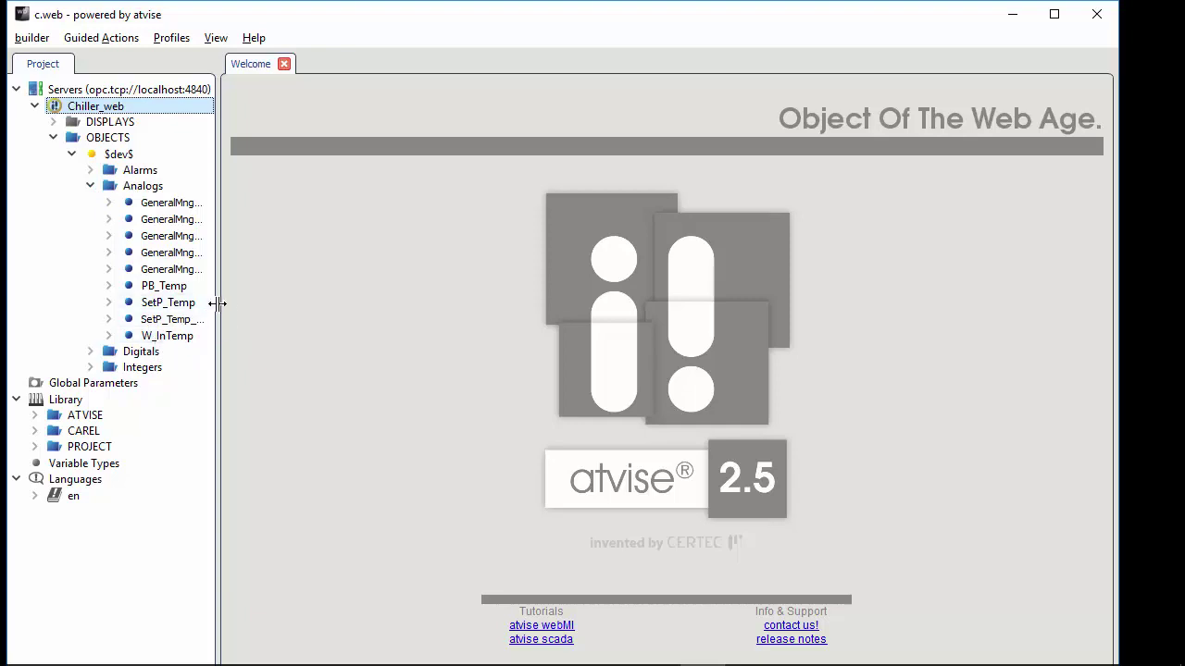
{"action": "left_click_drag", "start_coordinate": [216, 305], "coordinate": [244, 311]}
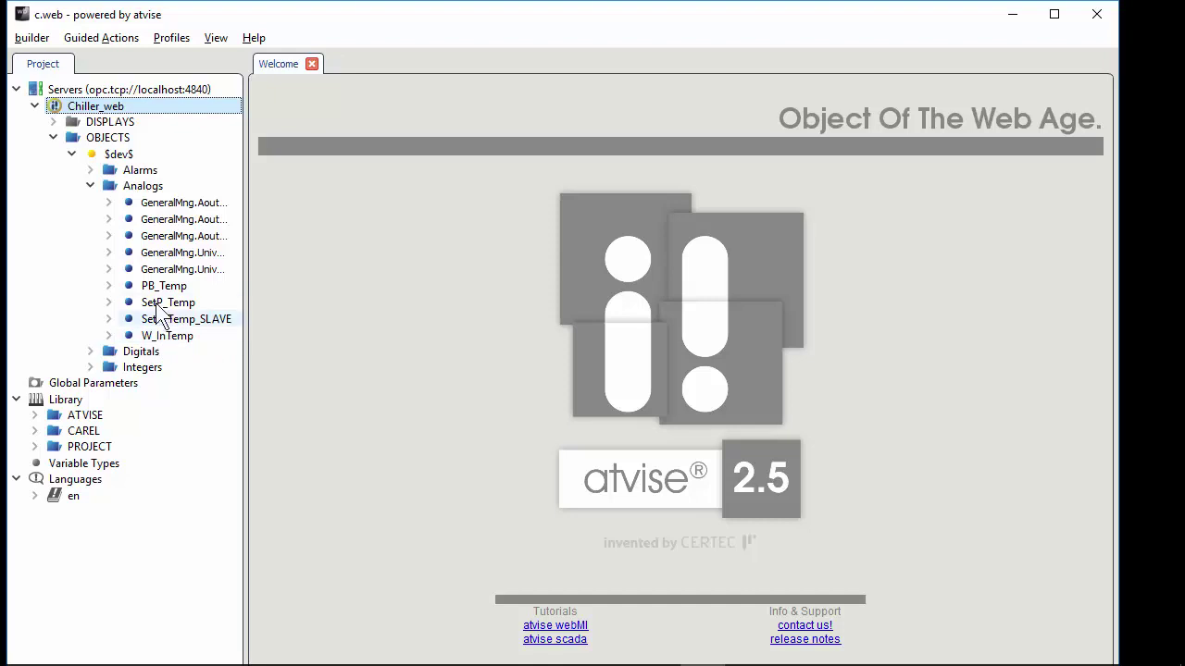
{"action": "left_click", "coordinate": [95, 353]}
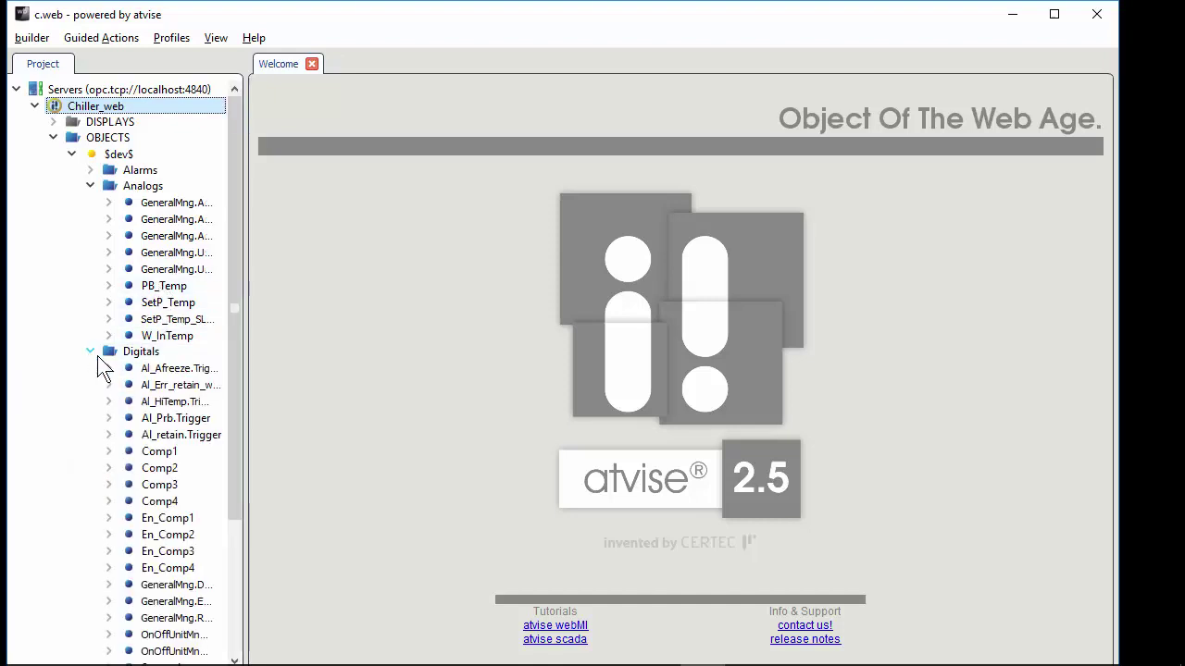
{"action": "scroll", "coordinate": [159, 445], "scroll_direction": "down", "scroll_amount": 4}
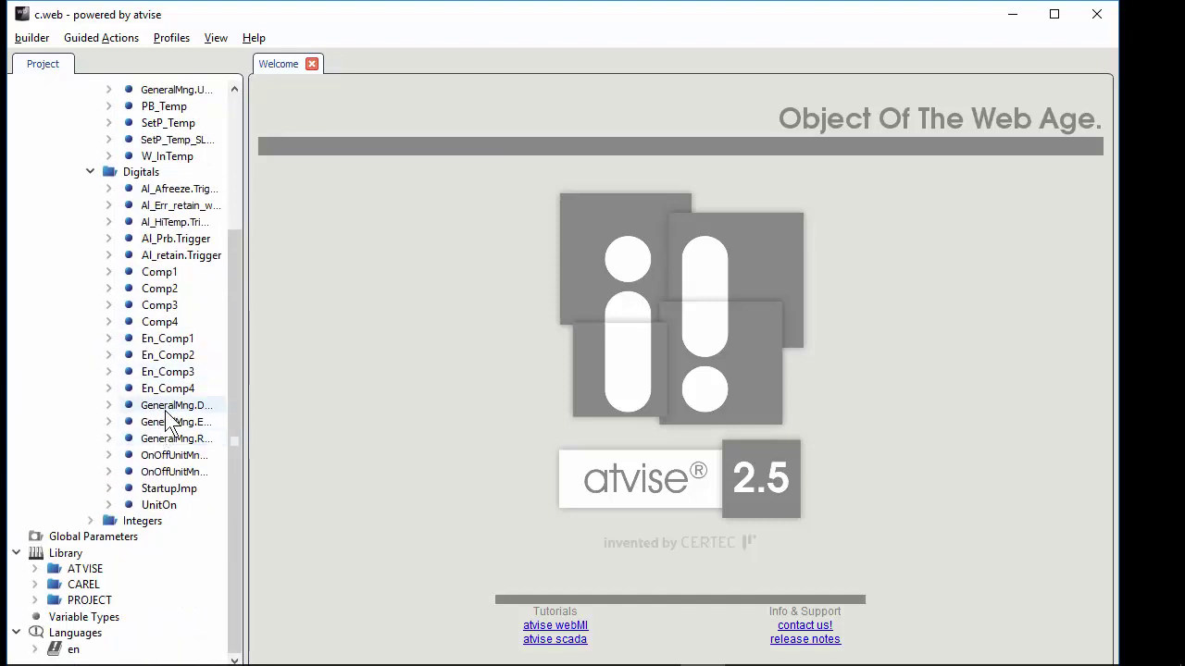
{"action": "scroll", "coordinate": [168, 422], "scroll_direction": "up", "scroll_amount": 4}
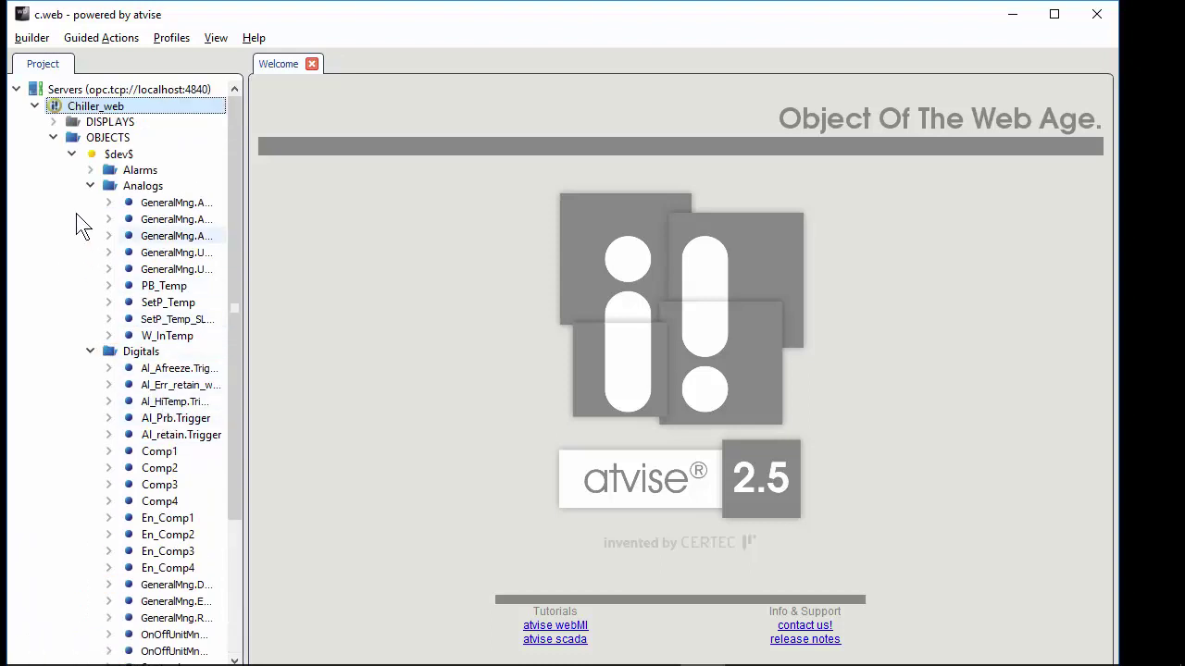
{"action": "left_click", "coordinate": [90, 186]}
{"action": "left_click", "coordinate": [89, 202]}
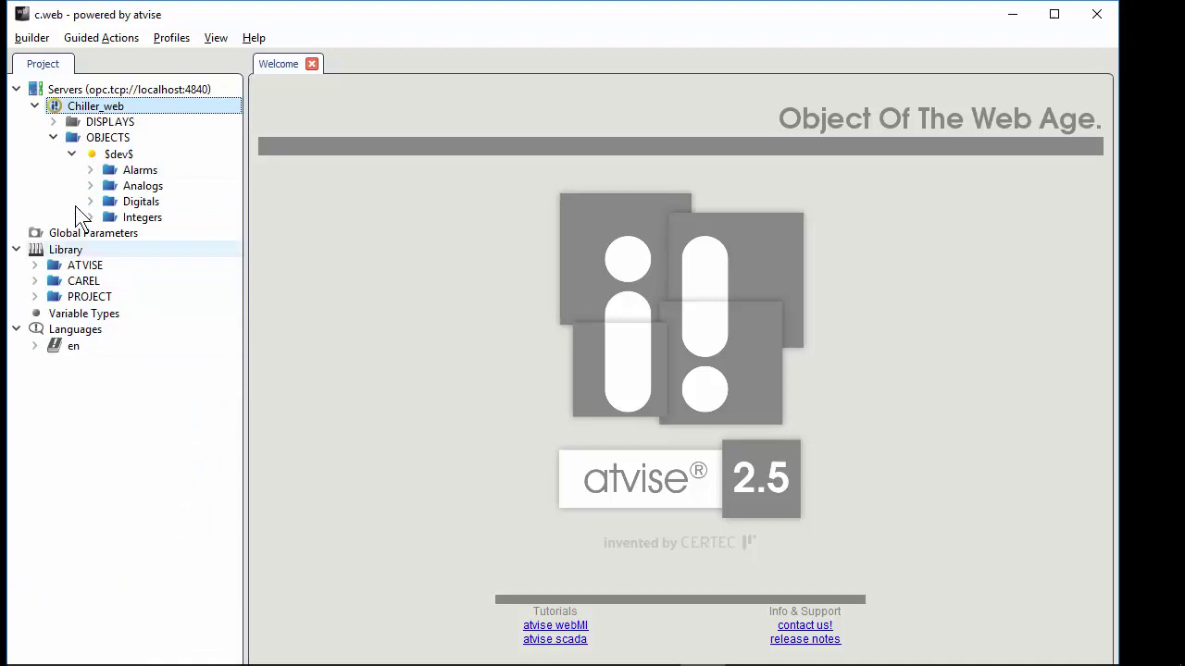
Check the Chiller_web server settings, then expand DISPLAYS and select the Default display
{"action": "double_click", "coordinate": [70, 107]}
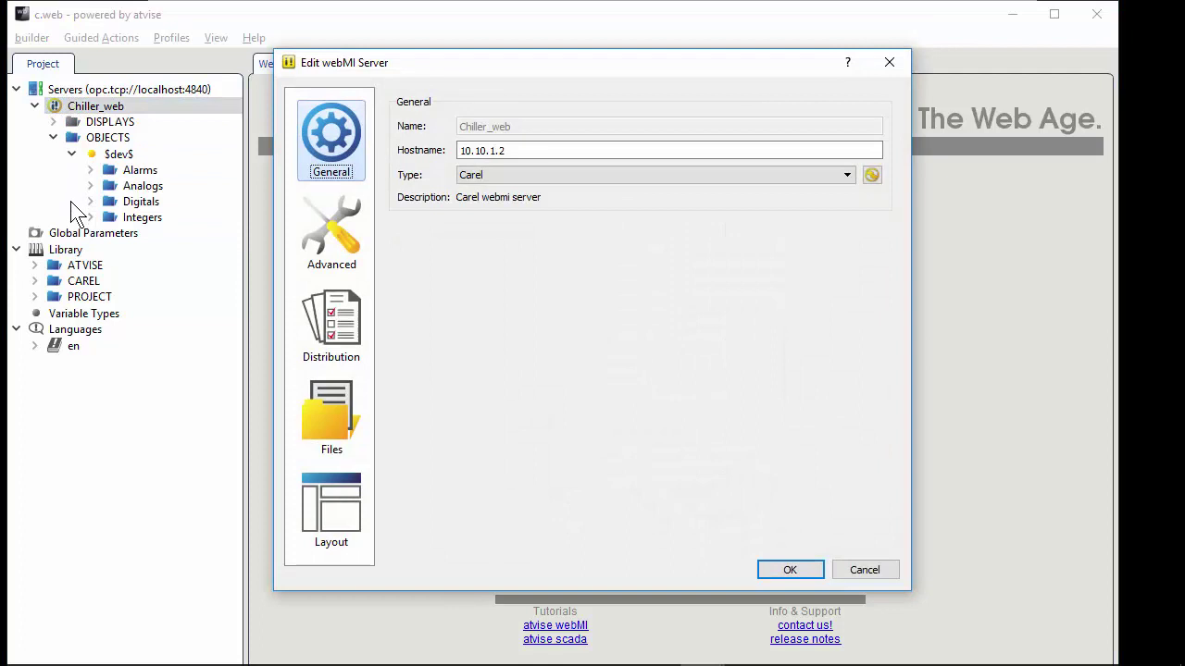
{"action": "left_click", "coordinate": [889, 63]}
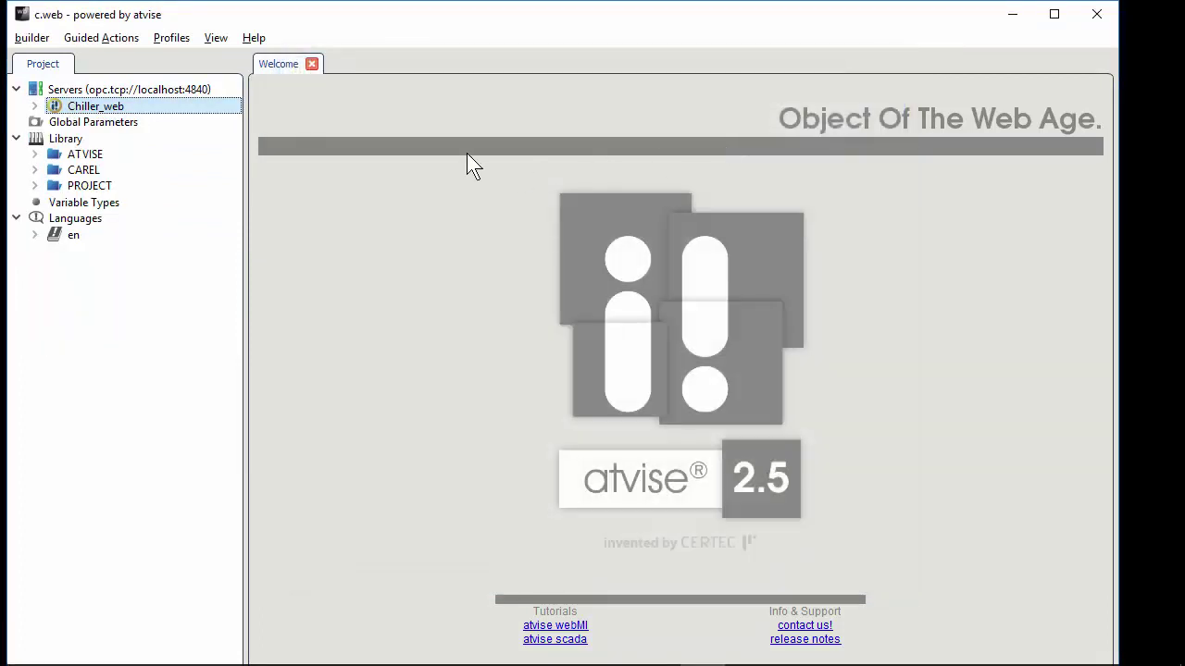
{"action": "left_click", "coordinate": [35, 107]}
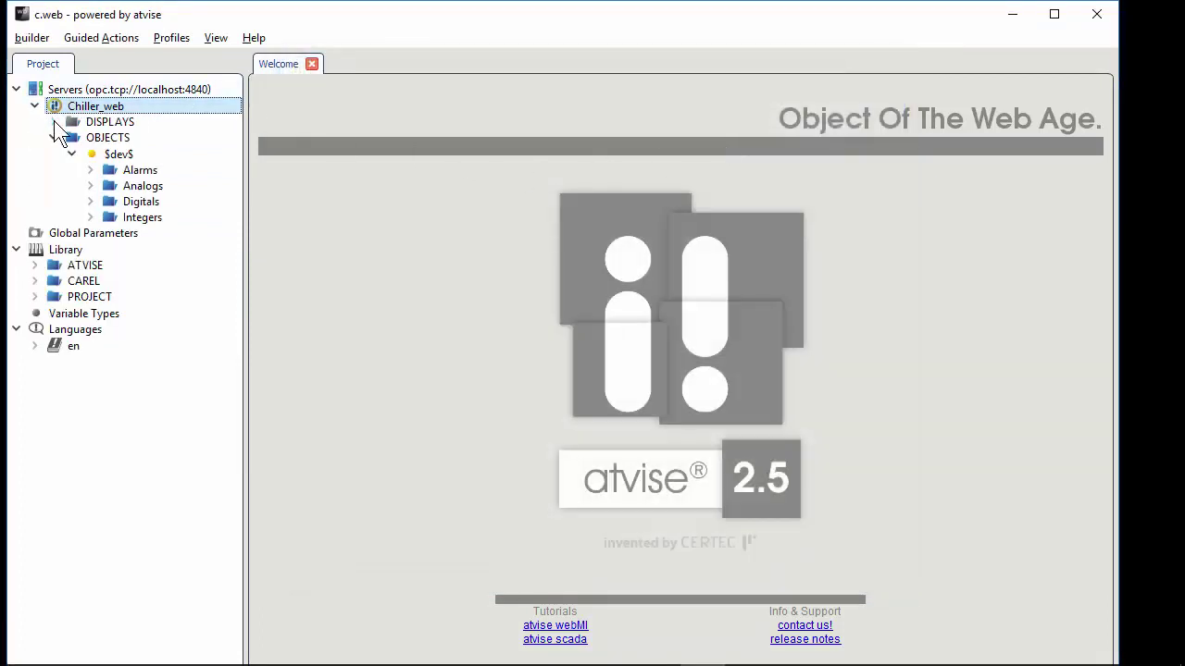
{"action": "left_click", "coordinate": [53, 122]}
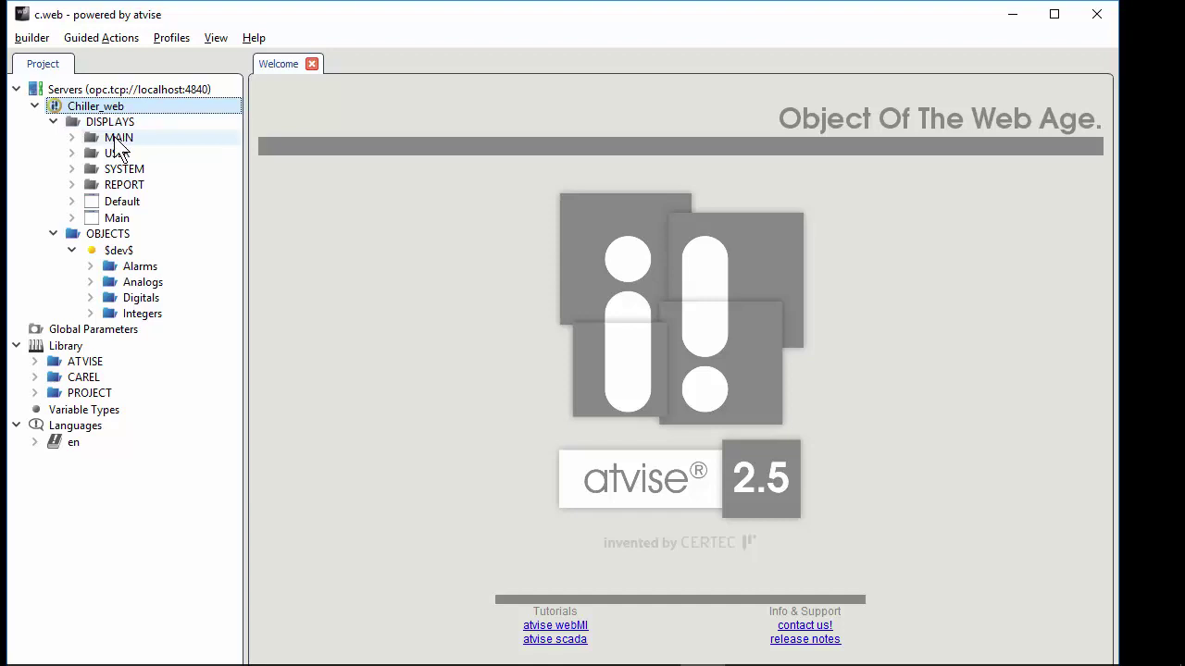
{"action": "right_click", "coordinate": [132, 191]}
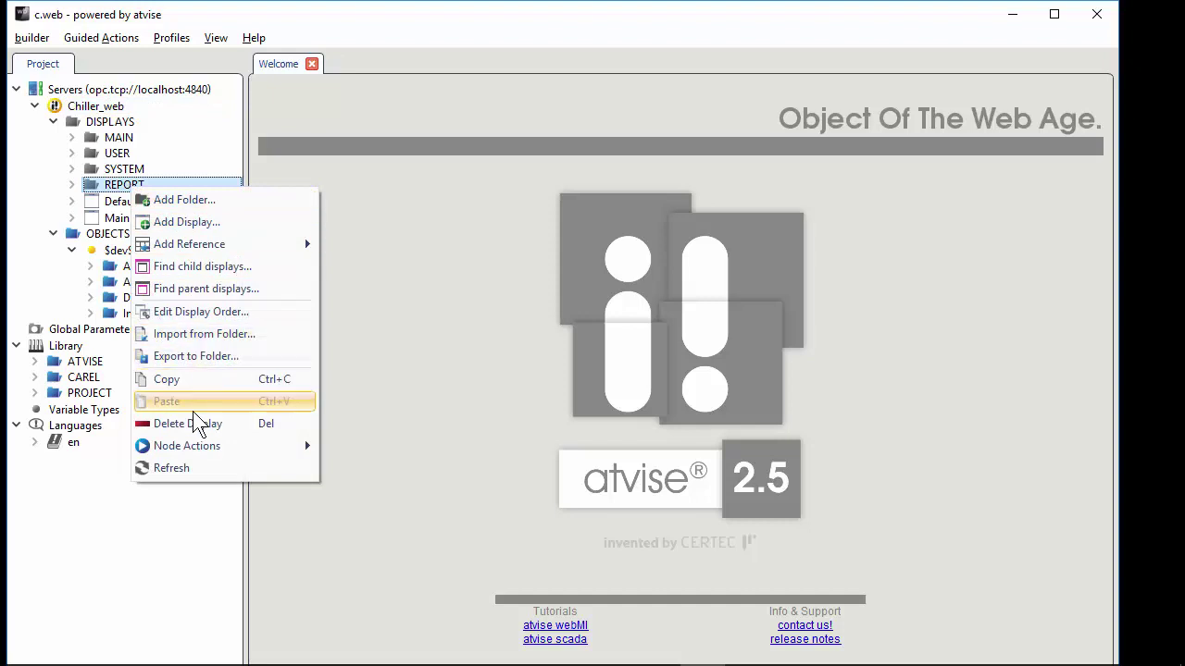
{"action": "left_click", "coordinate": [126, 182]}
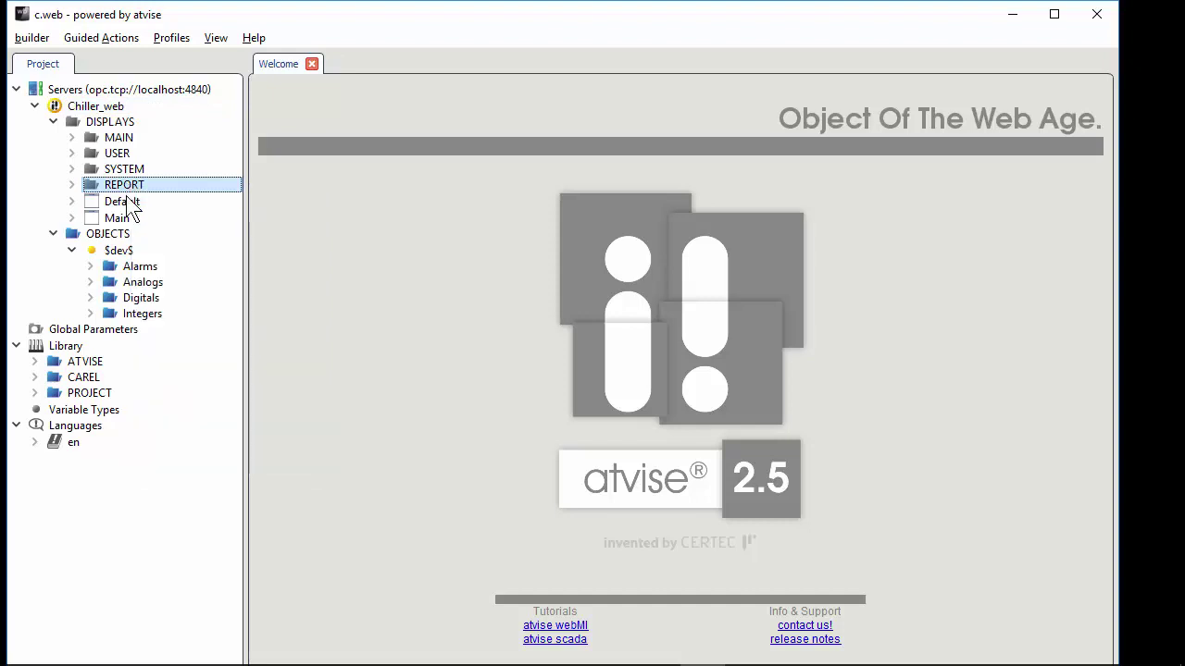
{"action": "left_click", "coordinate": [129, 205]}
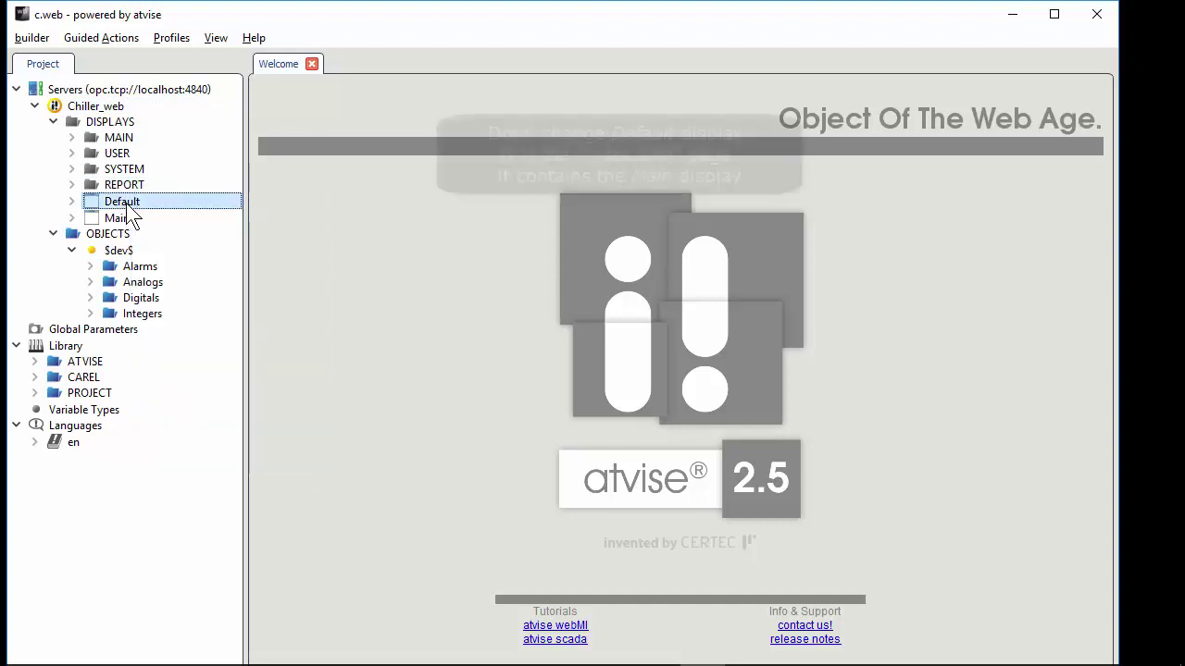
Open the Default display, then the empty Main display, in the editor
{"action": "double_click", "coordinate": [125, 204]}
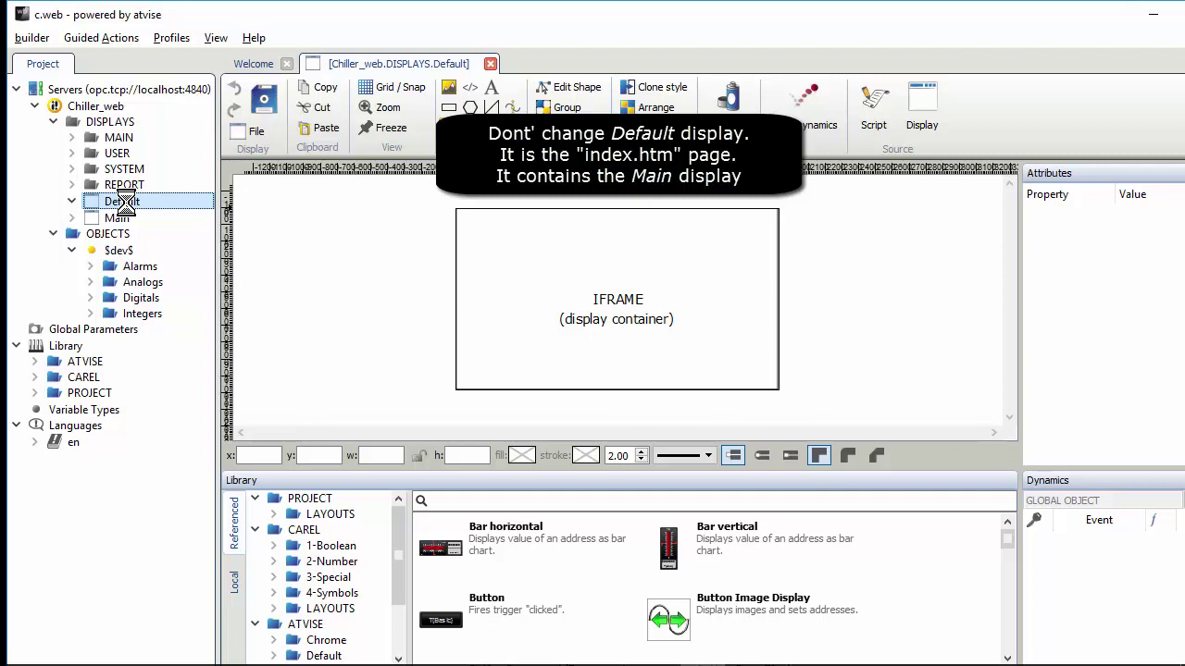
{"action": "left_click", "coordinate": [121, 220]}
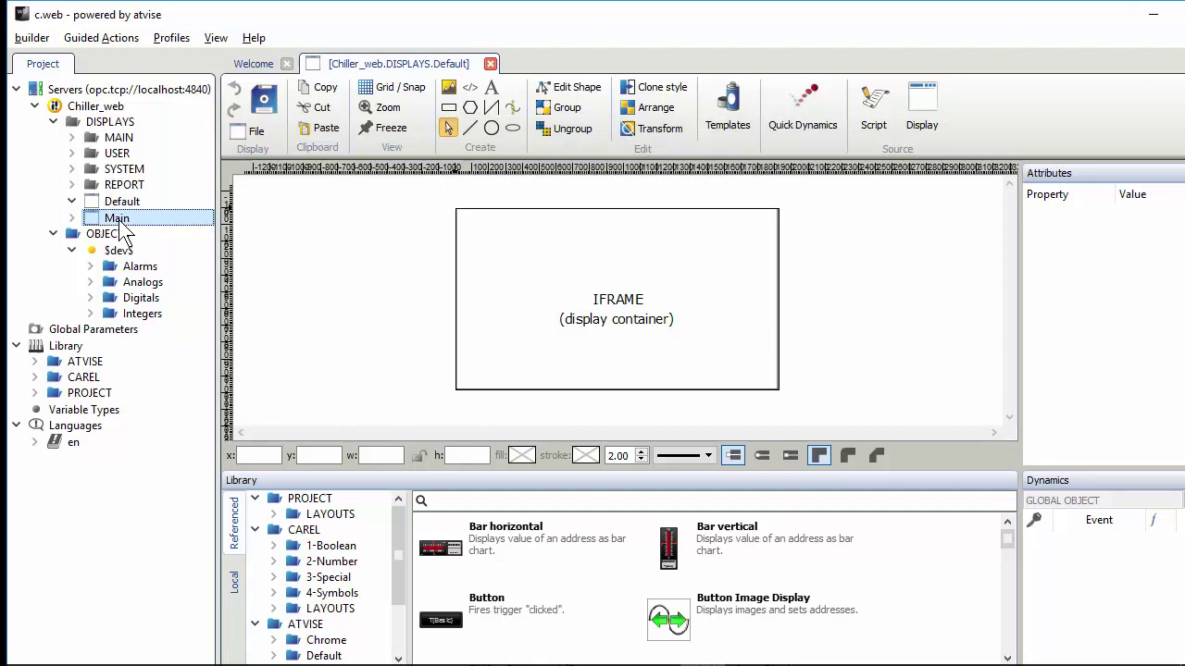
{"action": "double_click", "coordinate": [118, 220]}
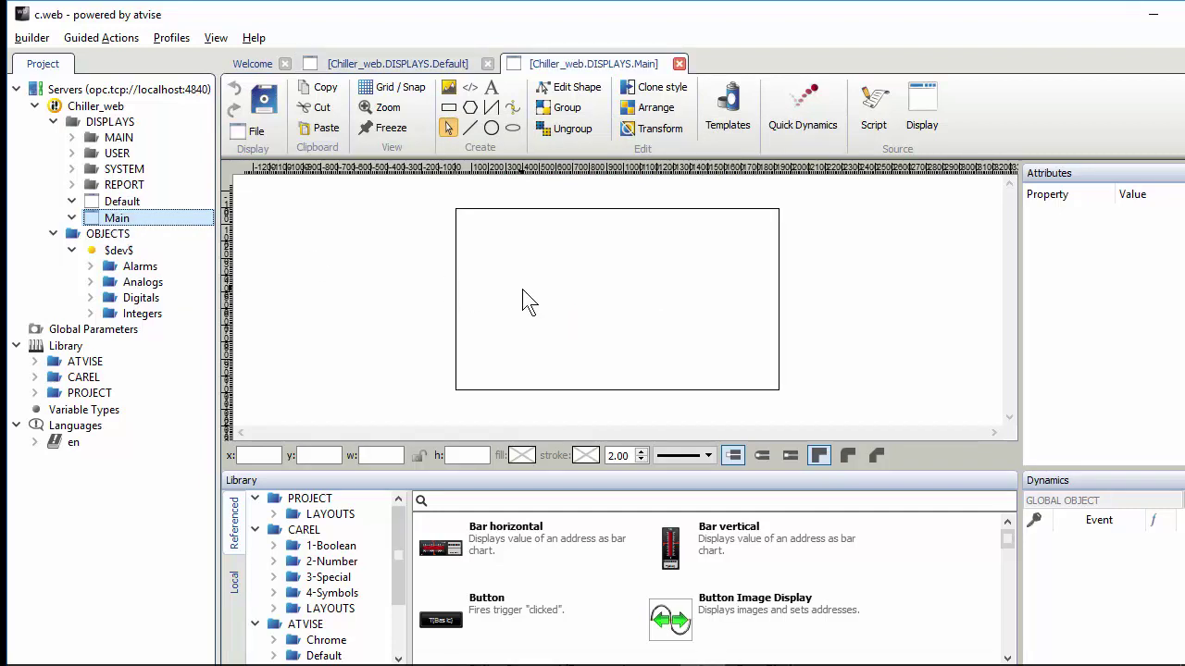
{"action": "left_click", "coordinate": [110, 239]}
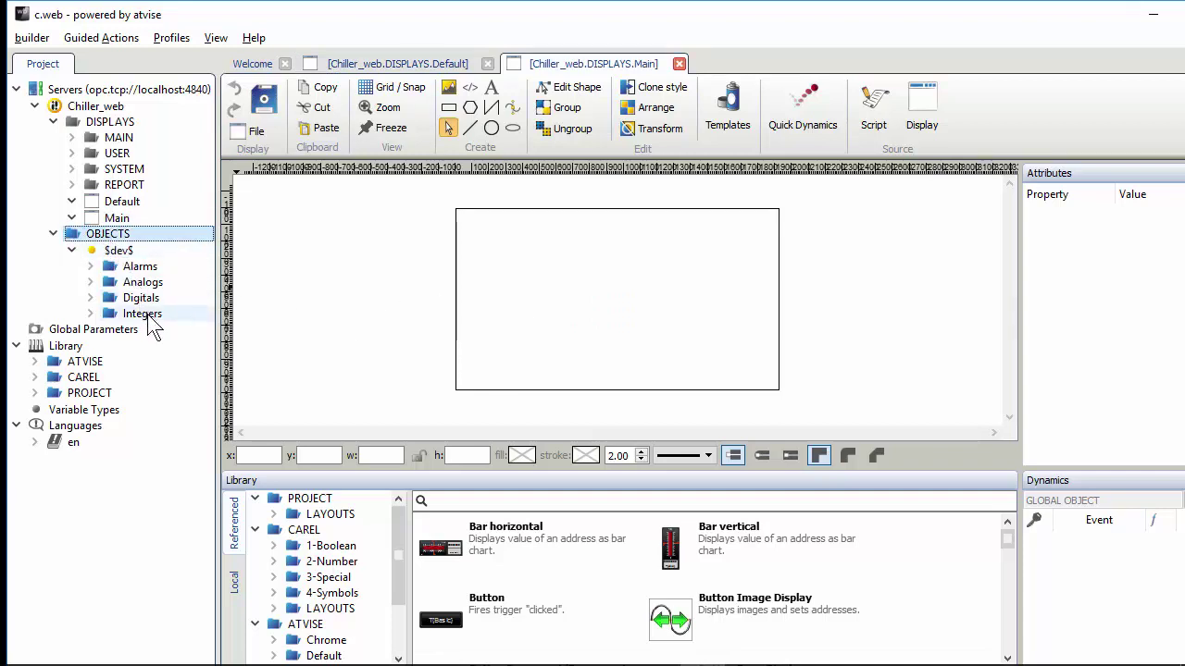
{"action": "left_click", "coordinate": [104, 335]}
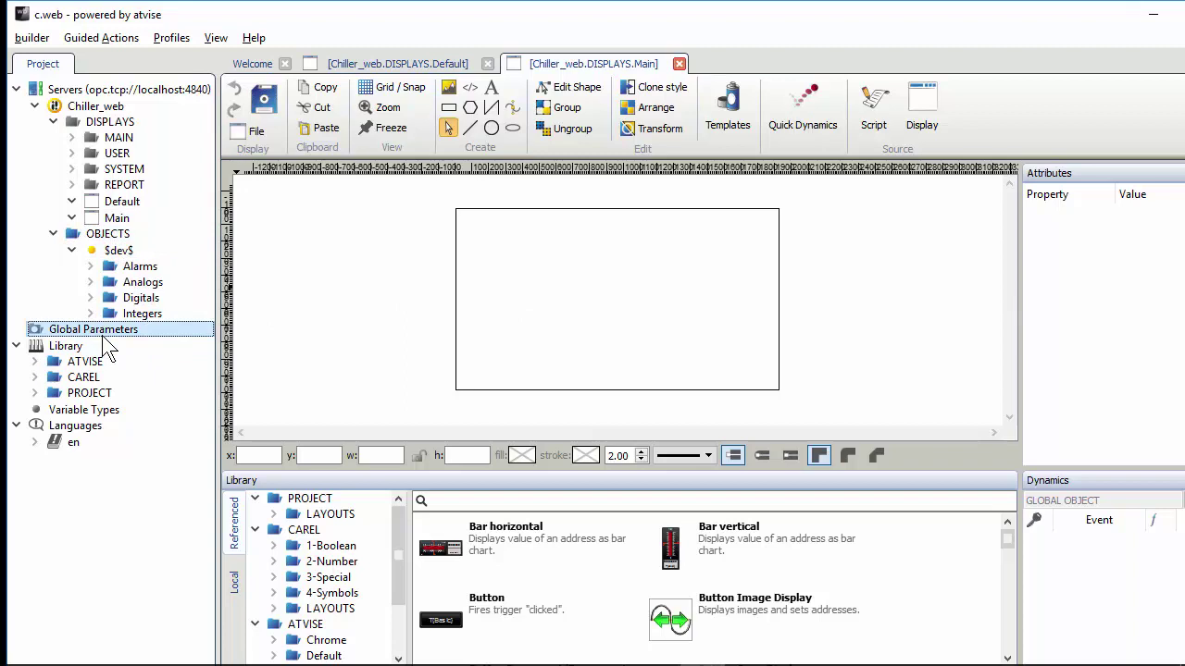
Select and expand the ATVISE library under Library in the Project tree
{"action": "right_click", "coordinate": [113, 334]}
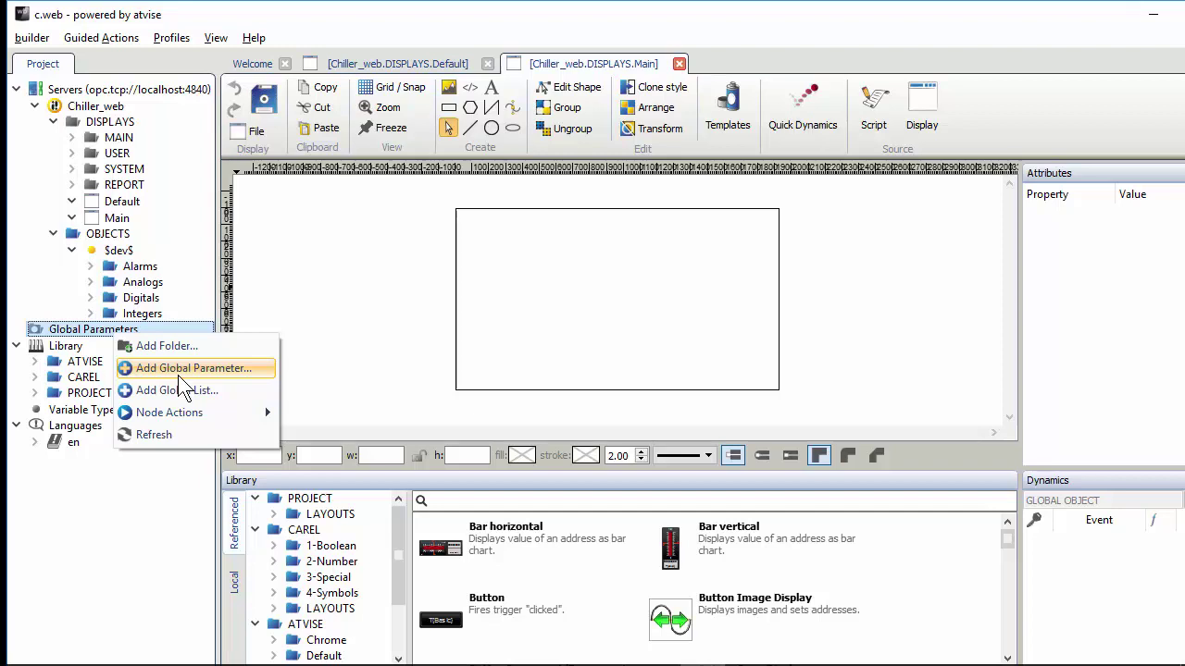
{"action": "left_click", "coordinate": [79, 351]}
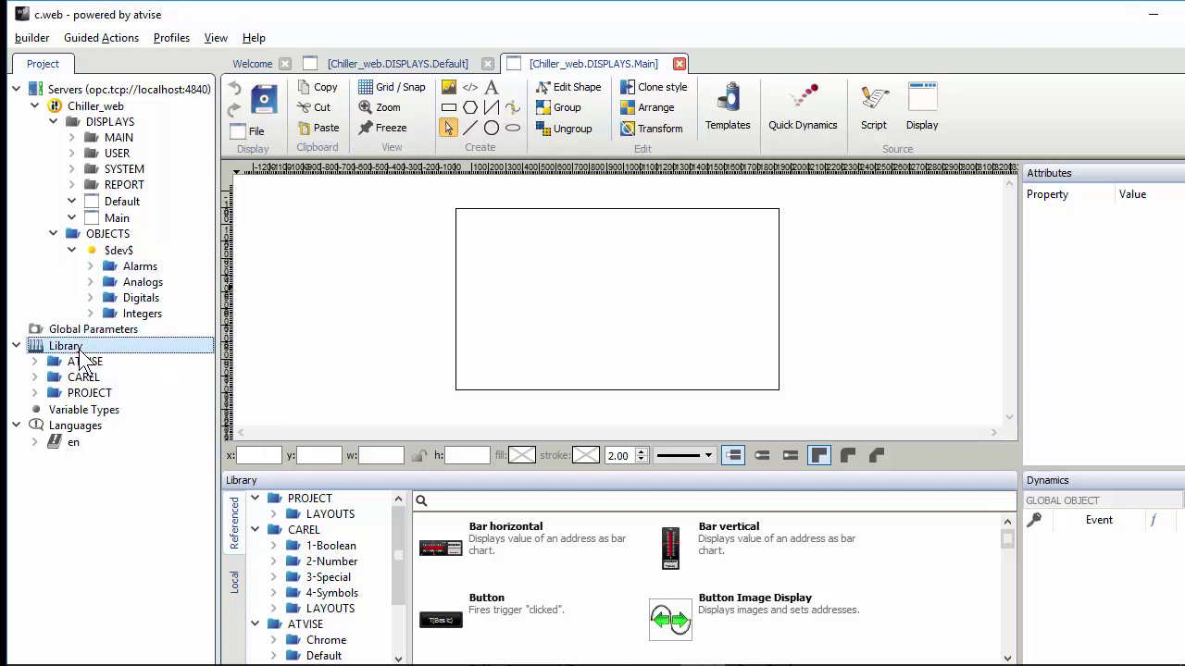
{"action": "left_click", "coordinate": [102, 366]}
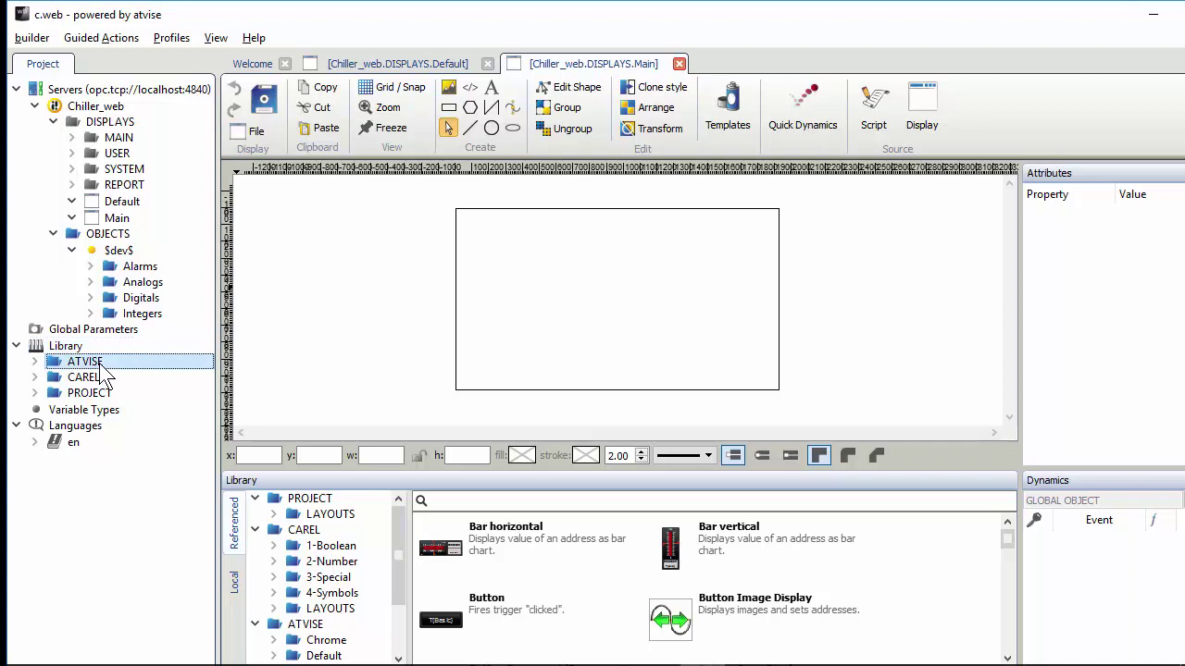
{"action": "left_click", "coordinate": [34, 362]}
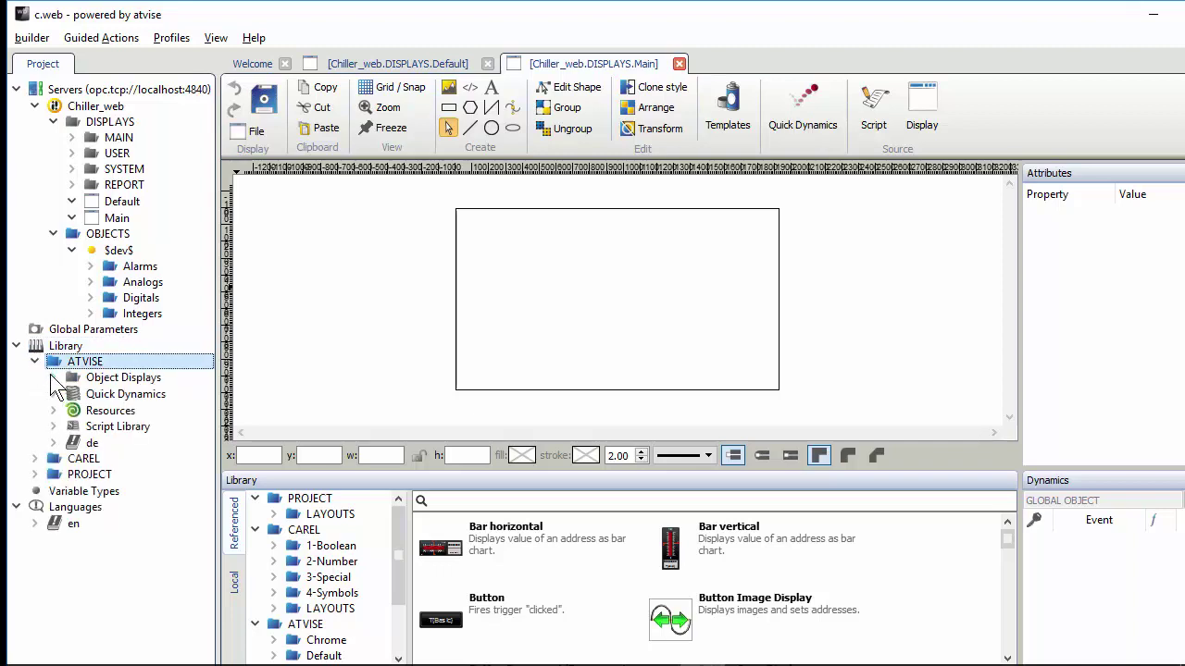
Browse the Object Displays > Chrome folder, selecting bar_horizontal, then collapse Chrome
{"action": "left_click", "coordinate": [53, 378]}
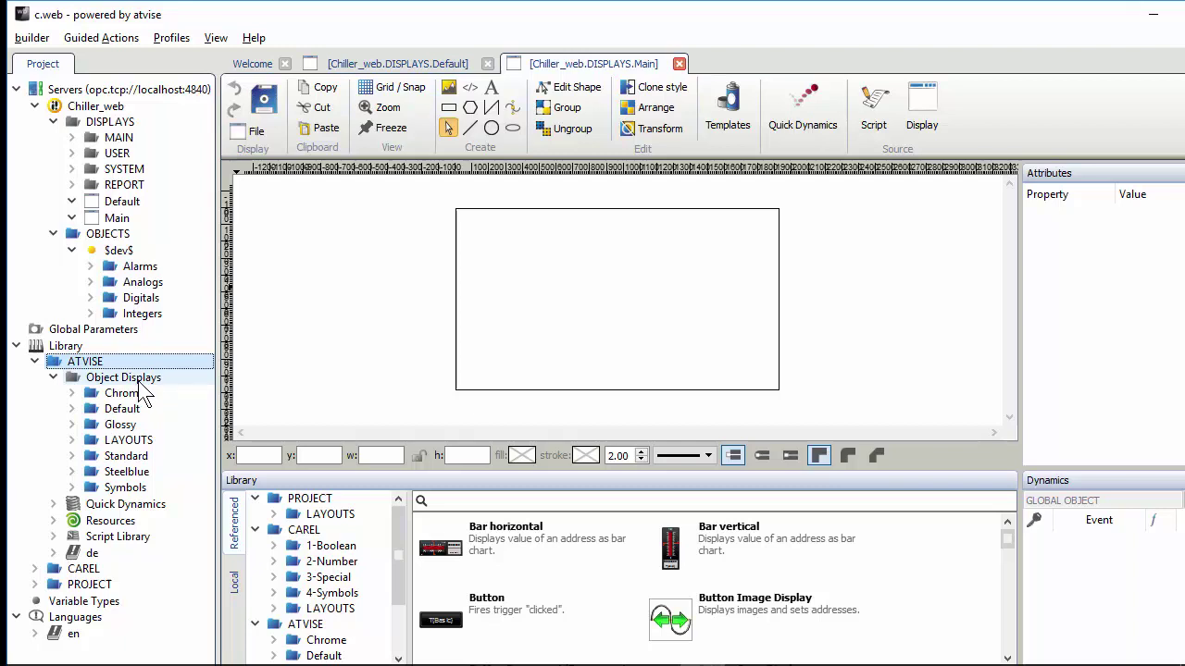
{"action": "left_click", "coordinate": [74, 394]}
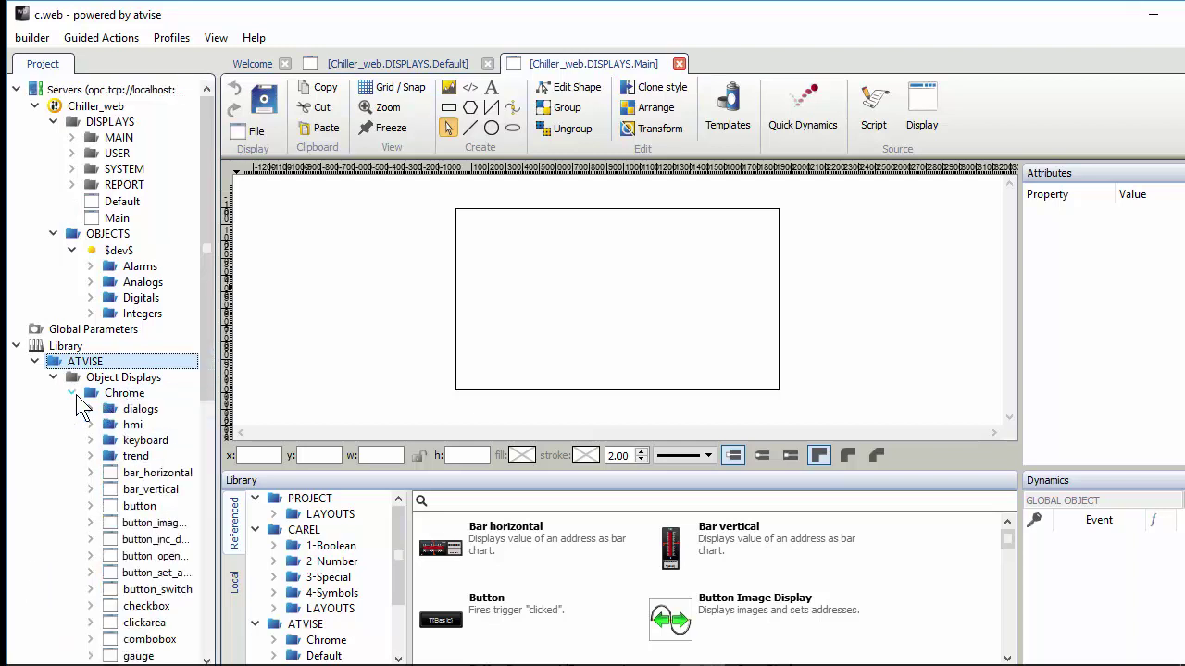
{"action": "left_click", "coordinate": [74, 395]}
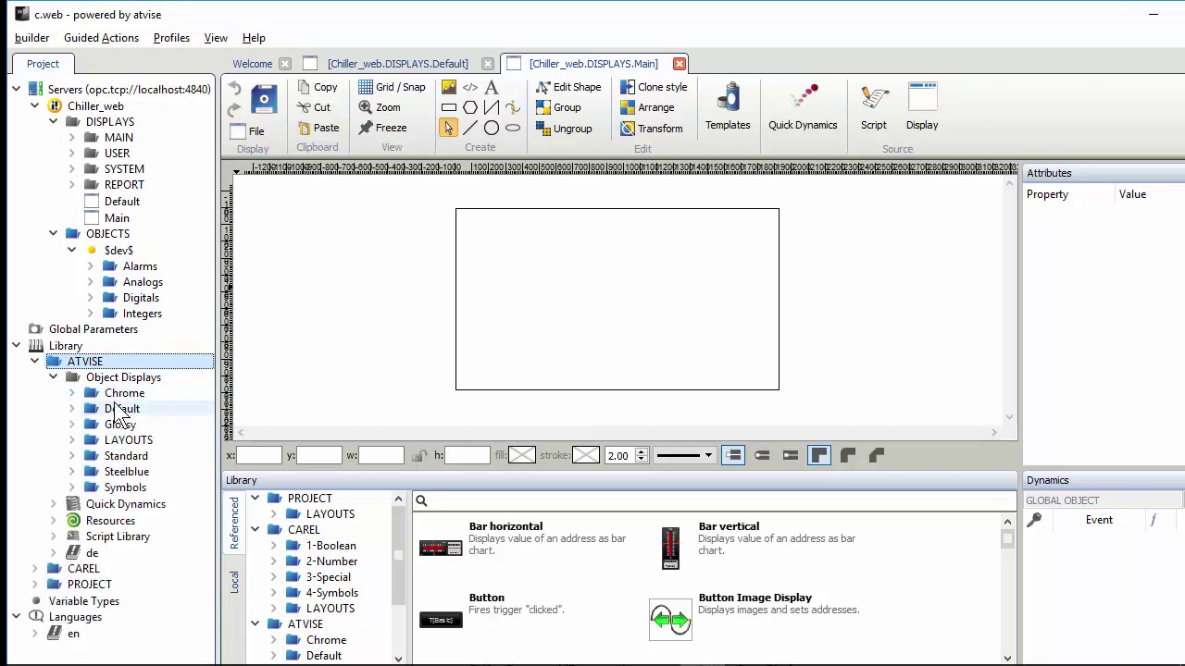
{"action": "left_click", "coordinate": [73, 394]}
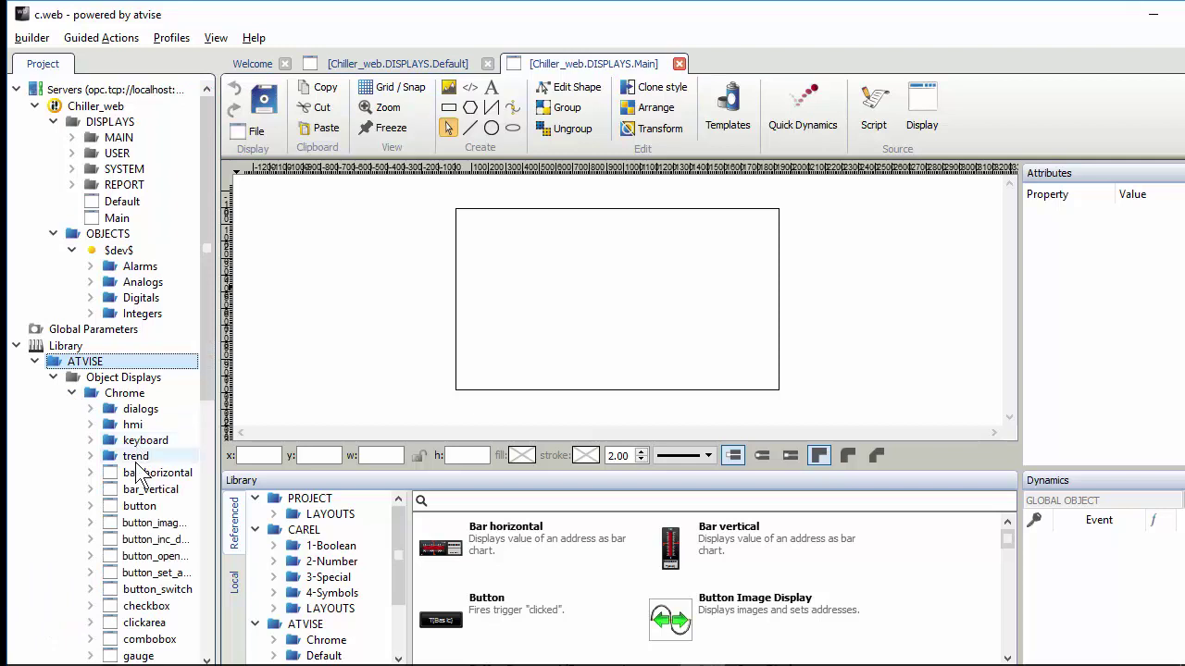
{"action": "left_click", "coordinate": [141, 475]}
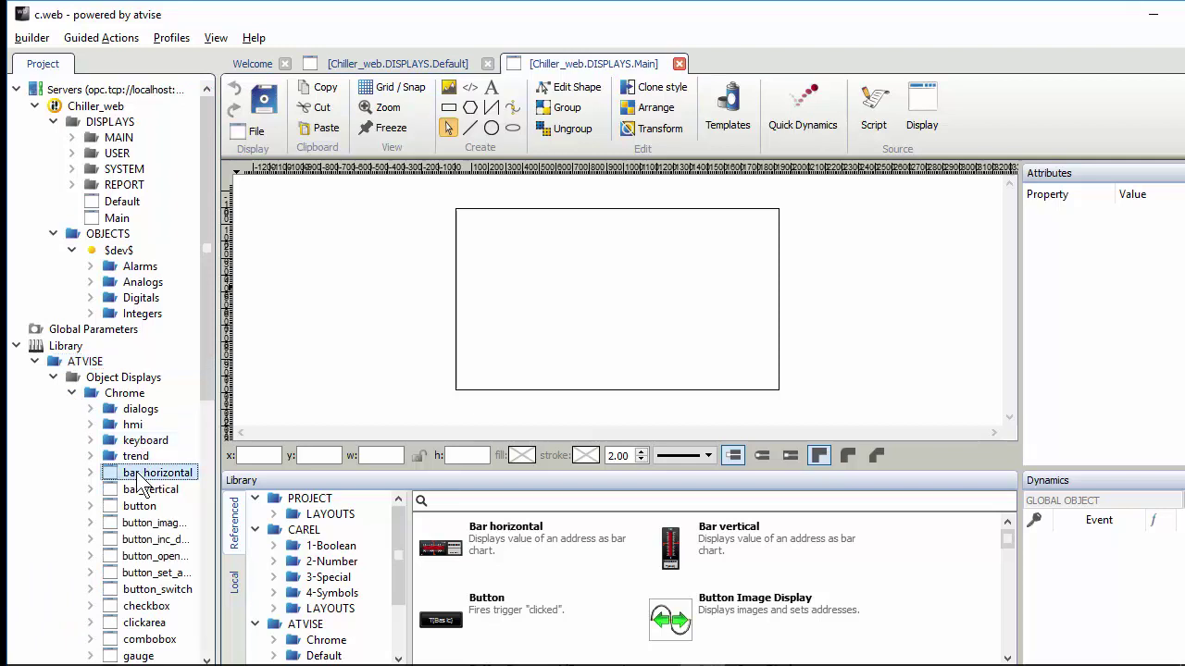
{"action": "left_click", "coordinate": [73, 394]}
Collapse the Object Displays, ATVISE, CAREL and PROJECT library folders
{"action": "left_click", "coordinate": [54, 377]}
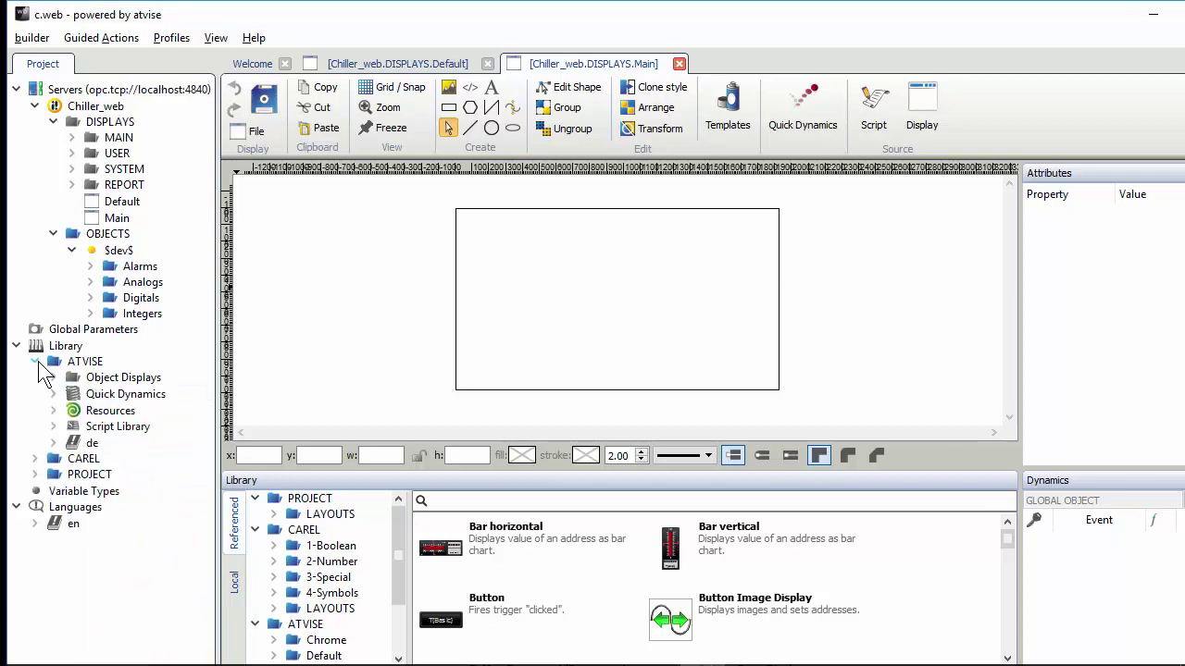
{"action": "left_click", "coordinate": [34, 361]}
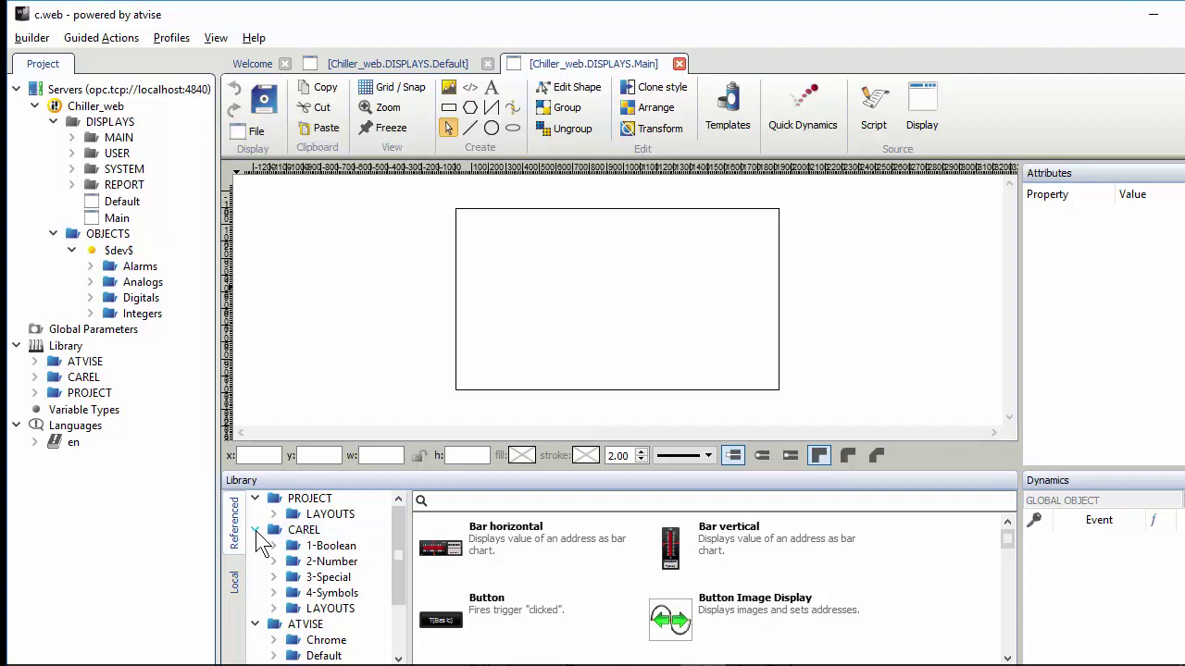
{"action": "left_click", "coordinate": [254, 529]}
{"action": "left_click", "coordinate": [254, 498]}
{"action": "left_click", "coordinate": [255, 530]}
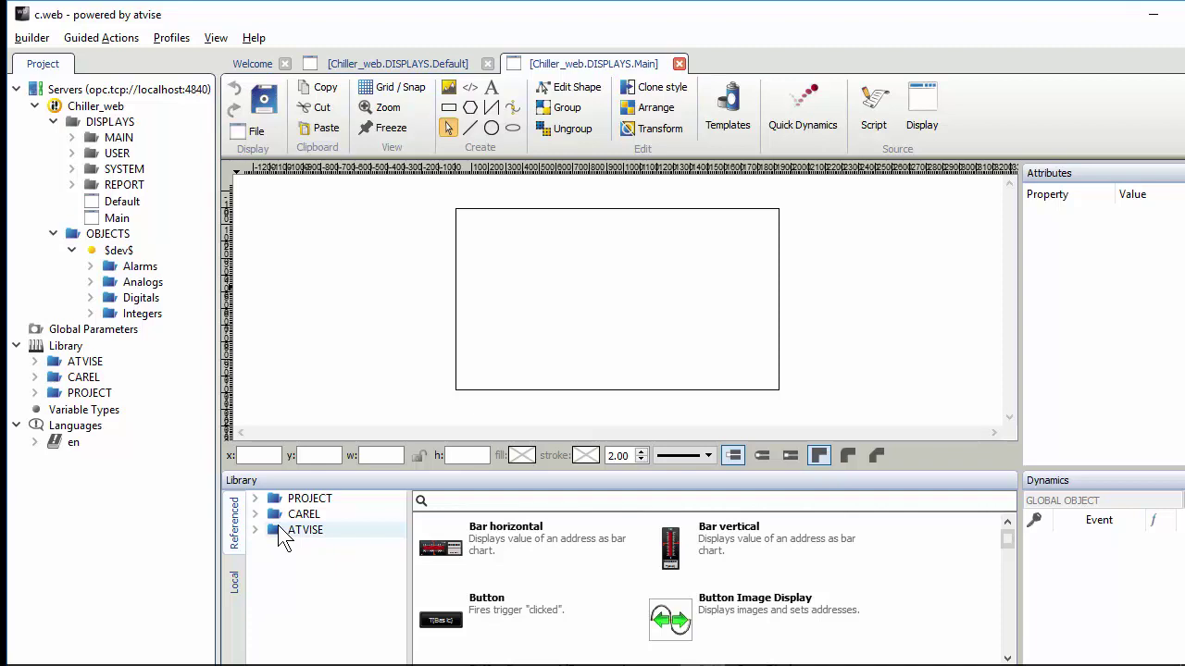
Browse the ATVISE Chrome dialogs and hmi object displays, then open the atvise help
{"action": "left_click", "coordinate": [255, 531]}
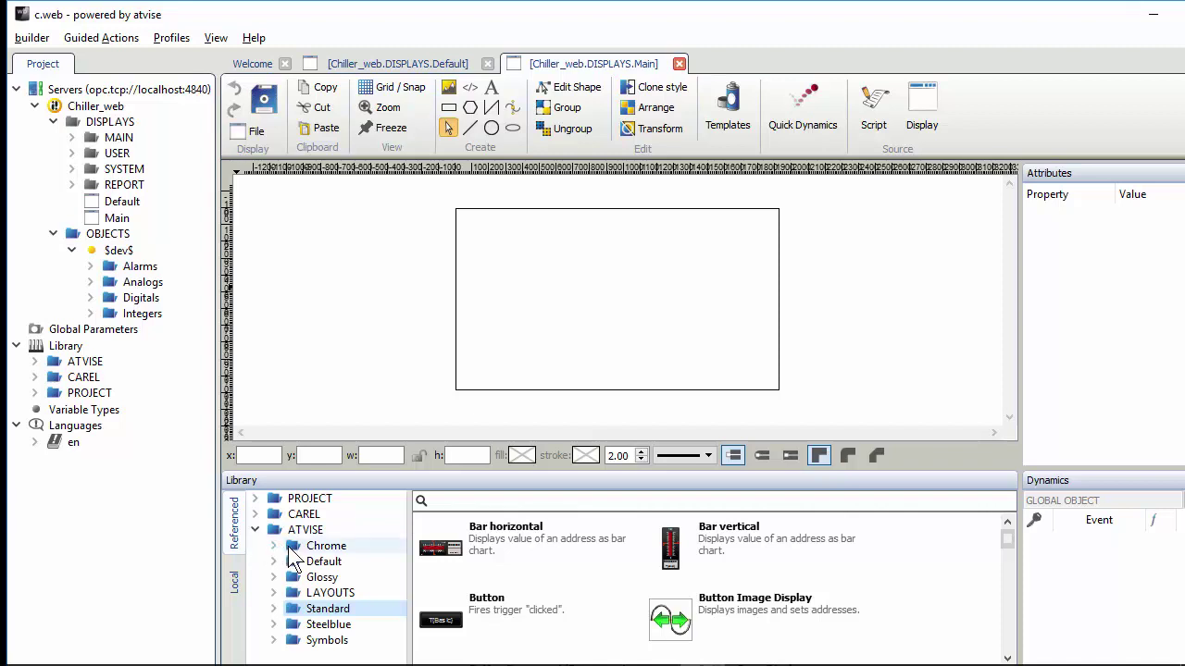
{"action": "left_click", "coordinate": [271, 545]}
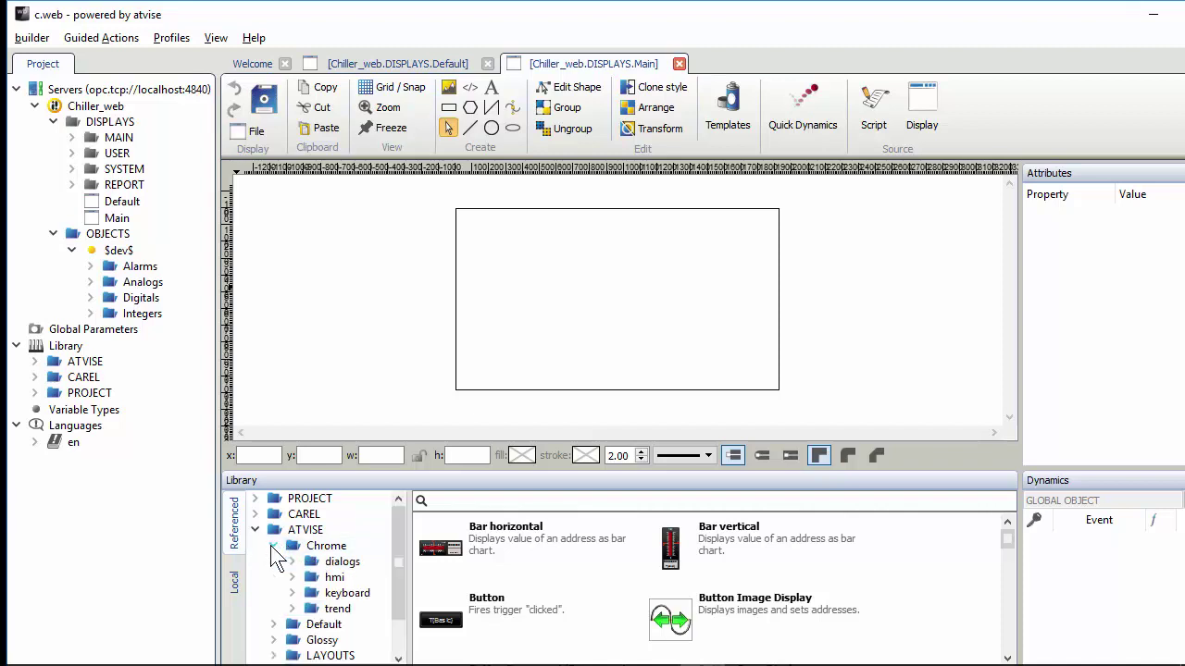
{"action": "left_click", "coordinate": [339, 562]}
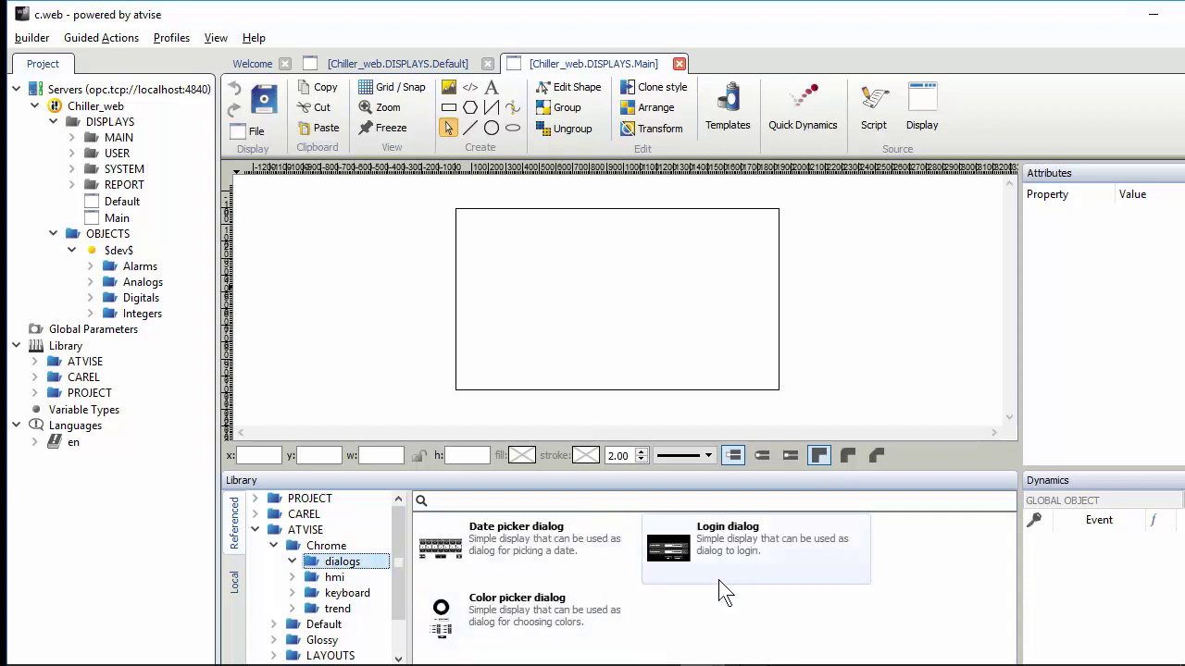
{"action": "mouse_move", "coordinate": [669, 567]}
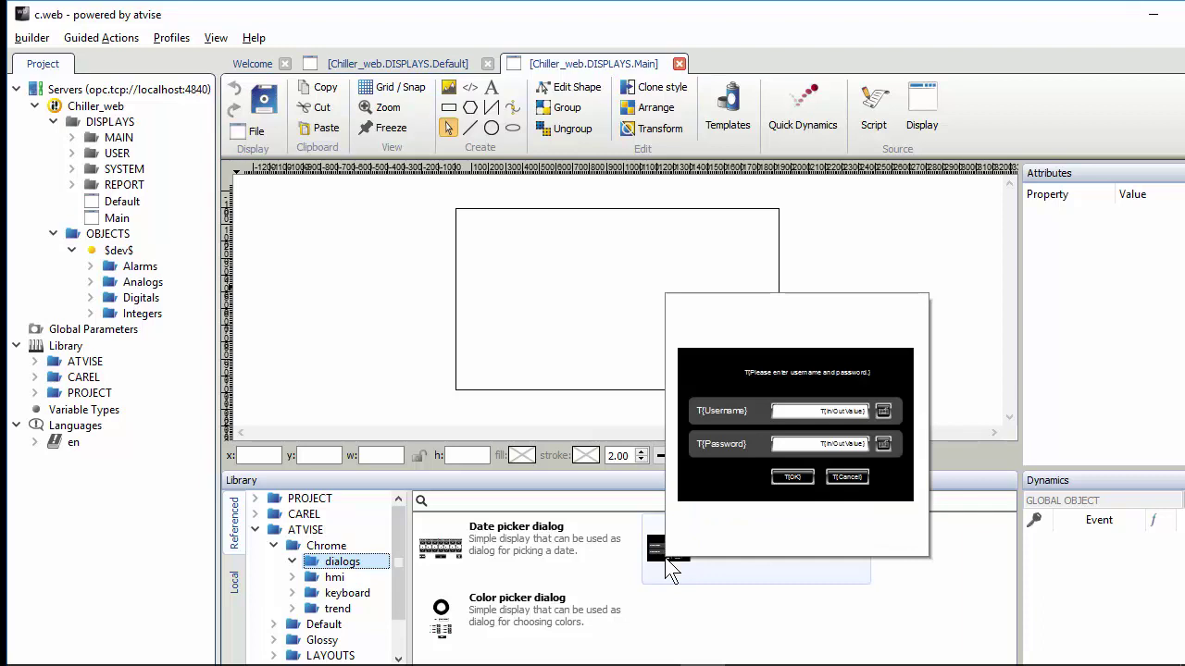
{"action": "left_click", "coordinate": [334, 578]}
{"action": "scroll", "coordinate": [481, 597], "scroll_direction": "down", "scroll_amount": 3}
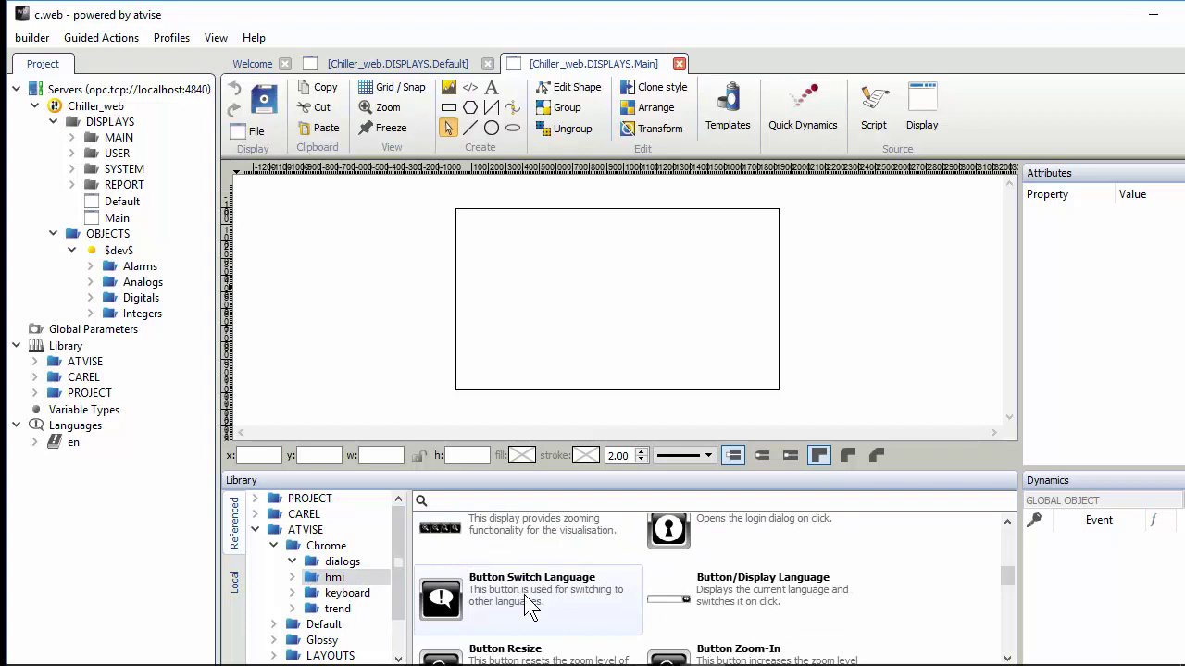
{"action": "scroll", "coordinate": [532, 604], "scroll_direction": "down", "scroll_amount": 3}
{"action": "scroll", "coordinate": [601, 611], "scroll_direction": "down", "scroll_amount": 3}
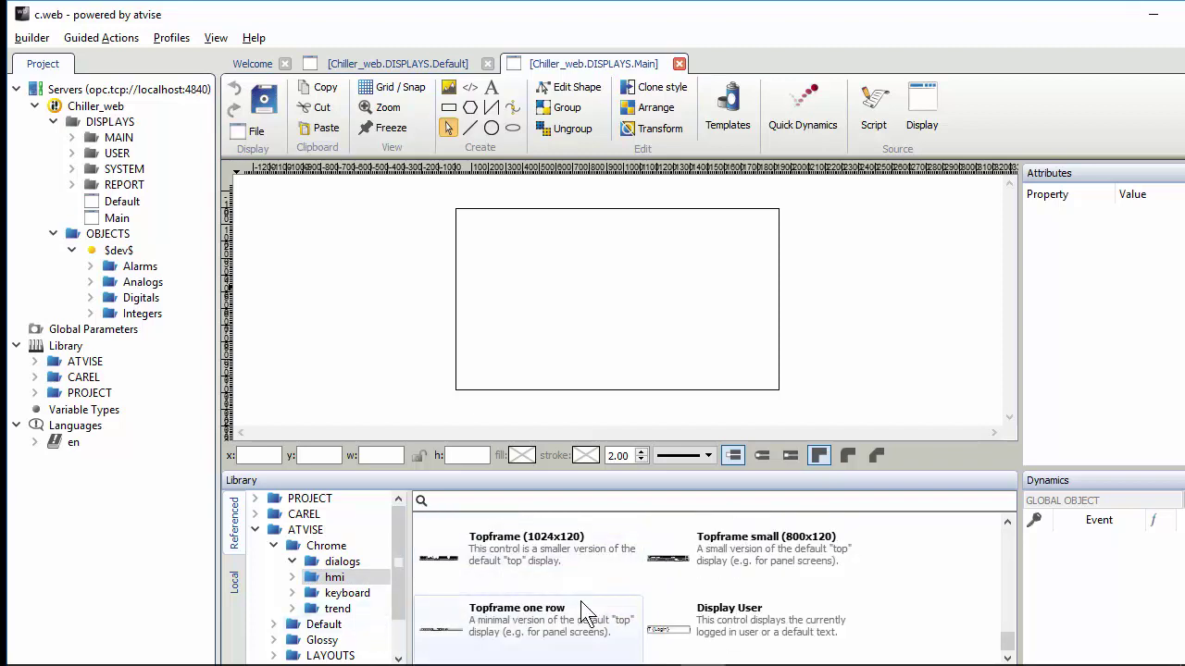
{"action": "mouse_move", "coordinate": [581, 602]}
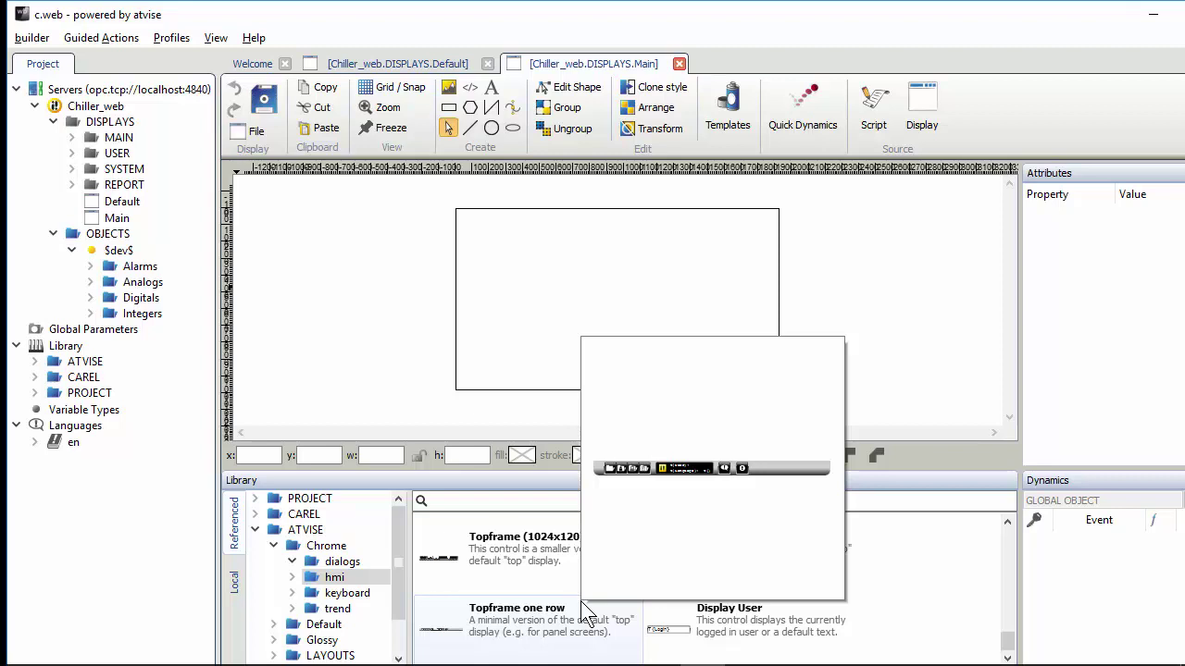
{"action": "left_click", "coordinate": [254, 39]}
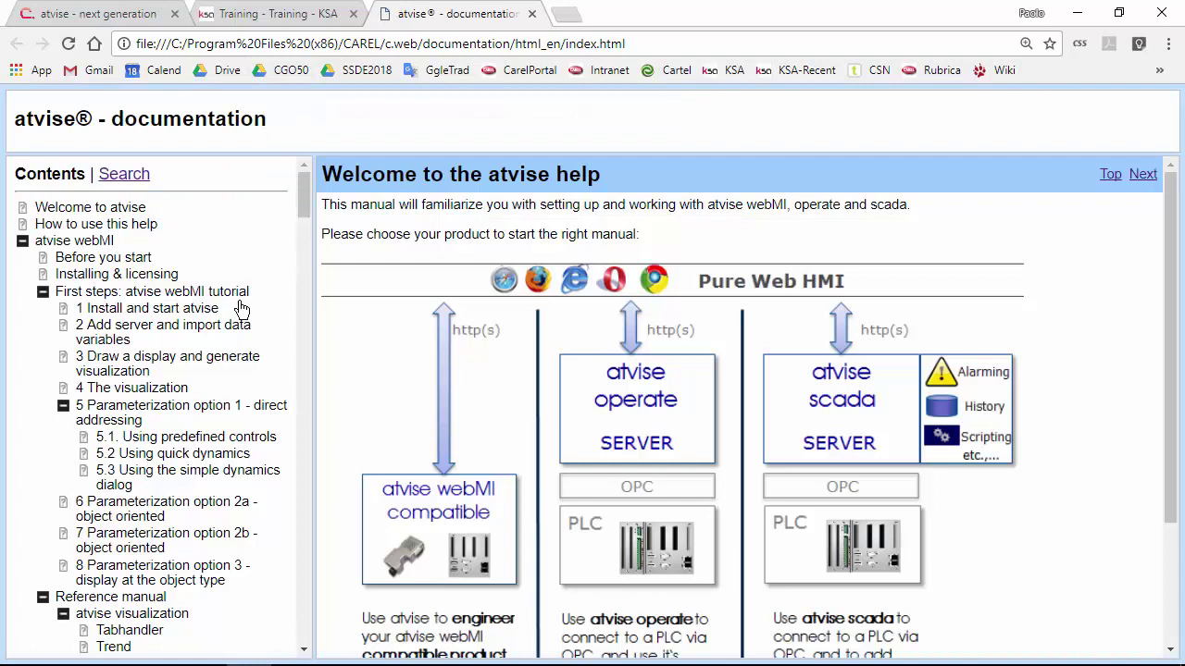
Open the 'First steps: atvise webMI tutorial' page, then enter cwebdocs.carel.com as the address
{"action": "left_click", "coordinate": [146, 292]}
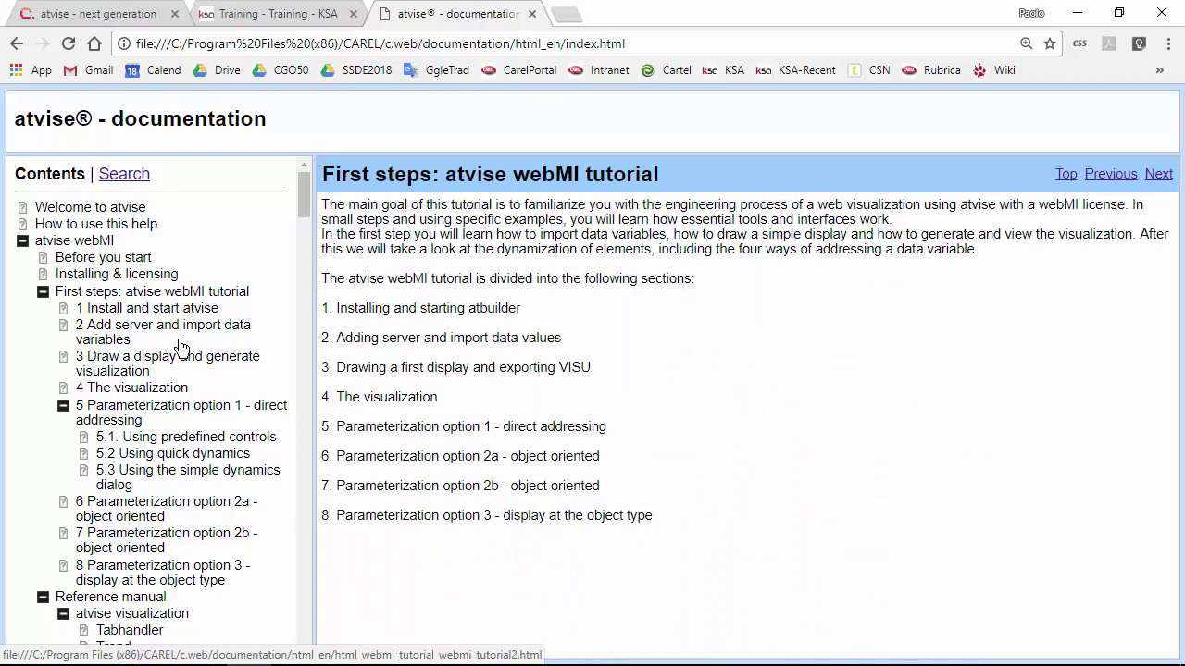
{"action": "scroll", "coordinate": [158, 468], "scroll_direction": "down", "scroll_amount": 8}
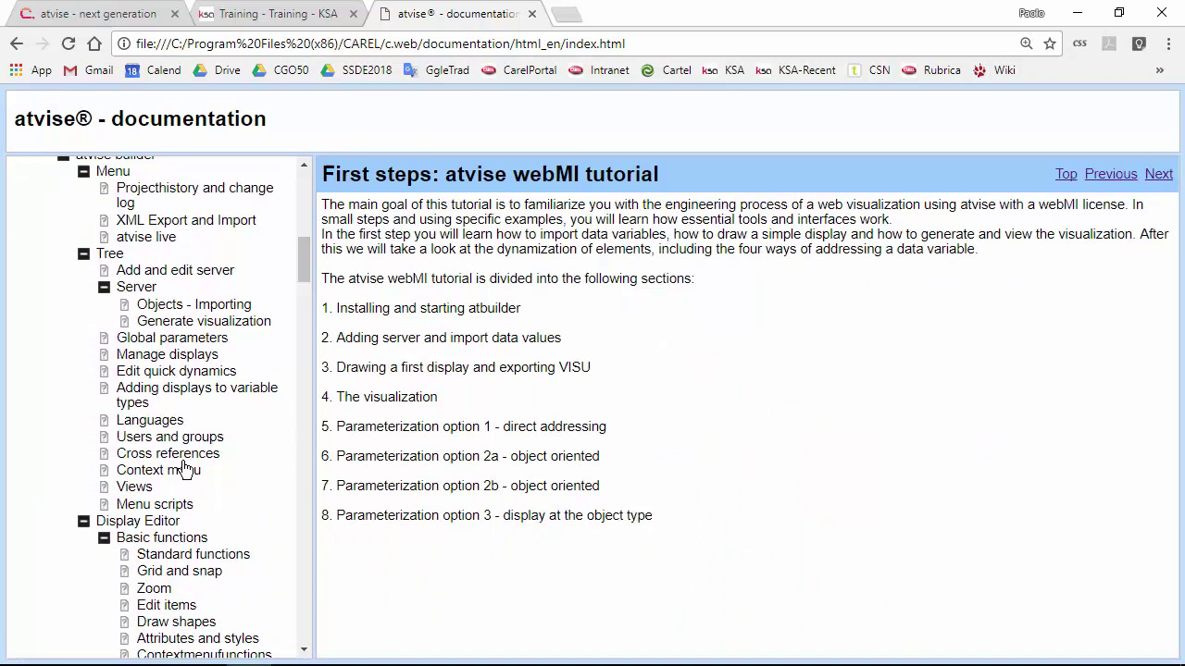
{"action": "scroll", "coordinate": [183, 468], "scroll_direction": "down", "scroll_amount": 6}
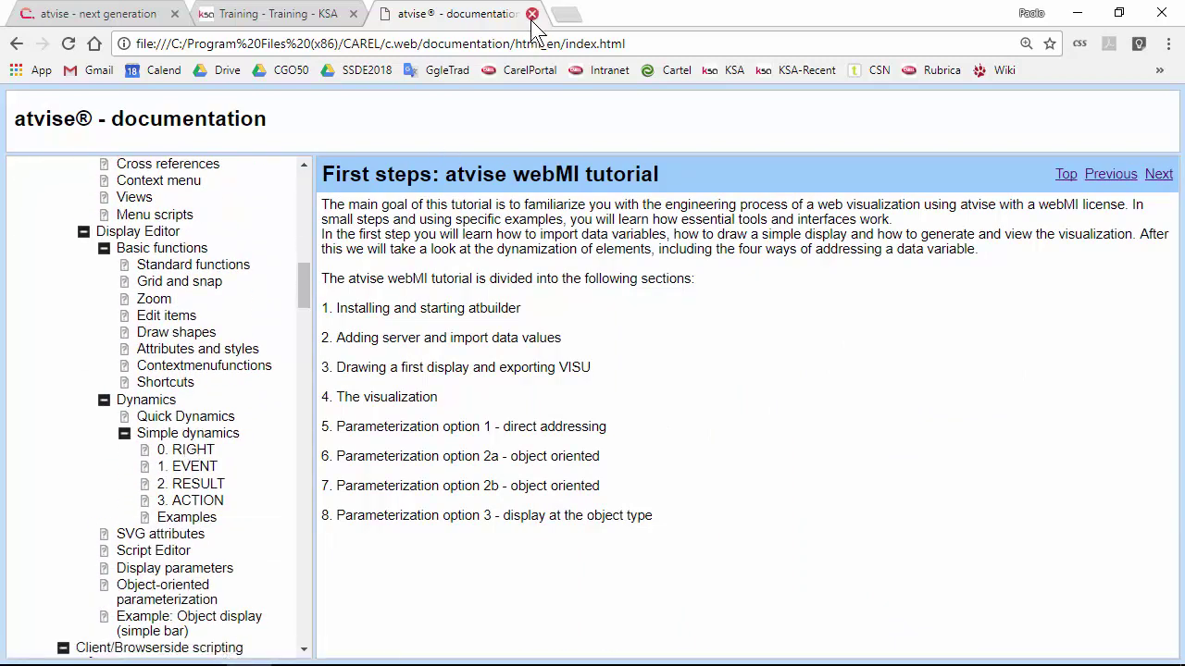
{"action": "left_click_drag", "start_coordinate": [635, 44], "coordinate": [136, 43]}
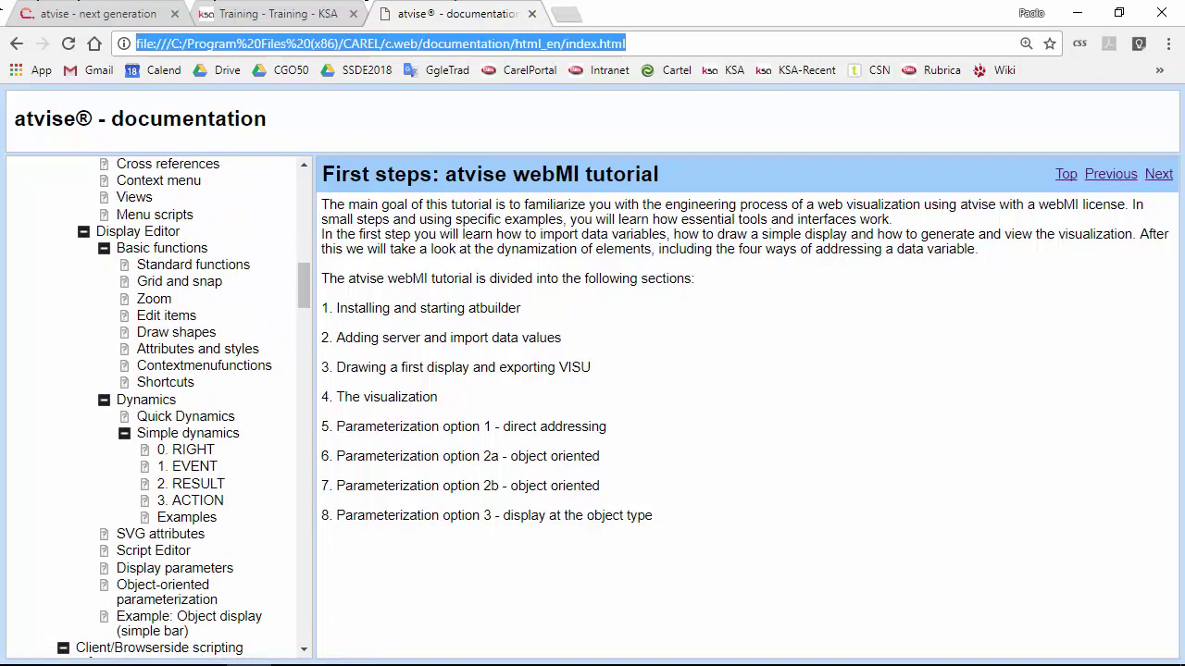
{"action": "type", "text": "cw"}
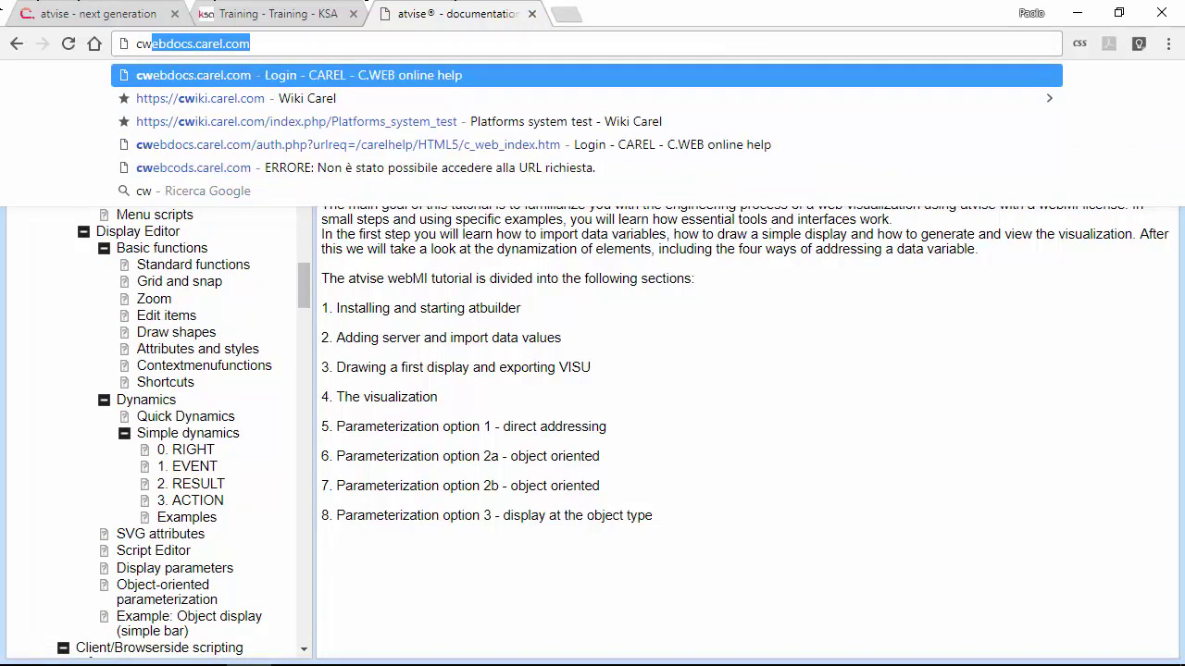
{"action": "type", "text": "eb"}
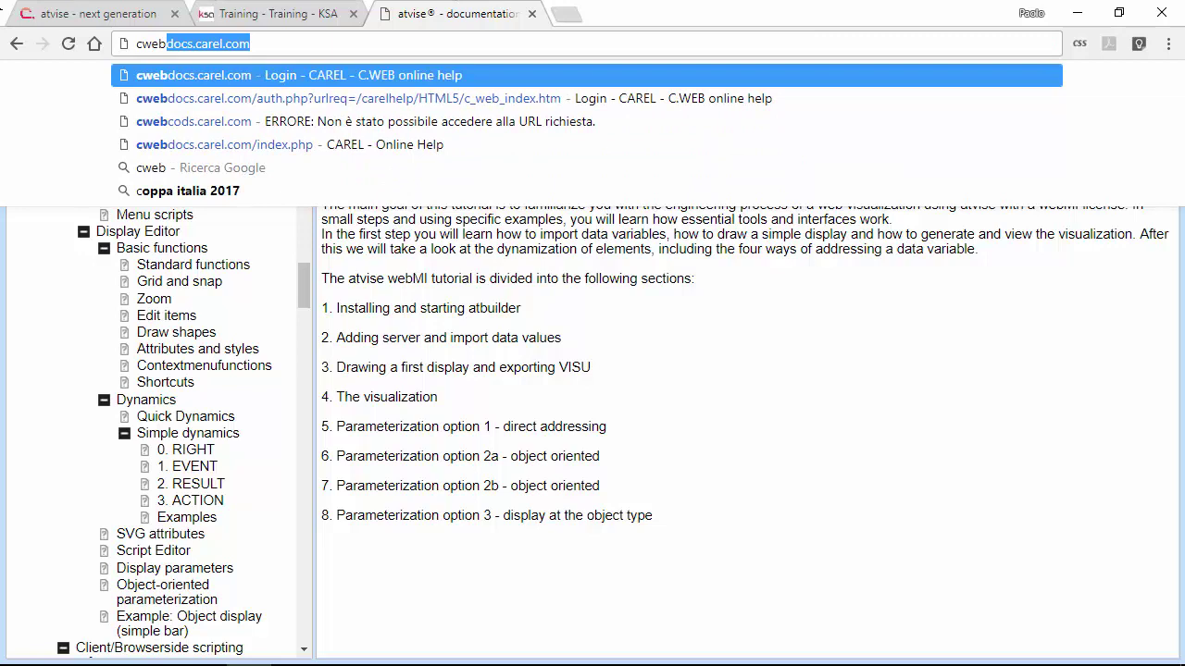
Go to cwebdocs.carel.com, log in, and open the Objects compatibility help page
{"action": "key", "text": "Return"}
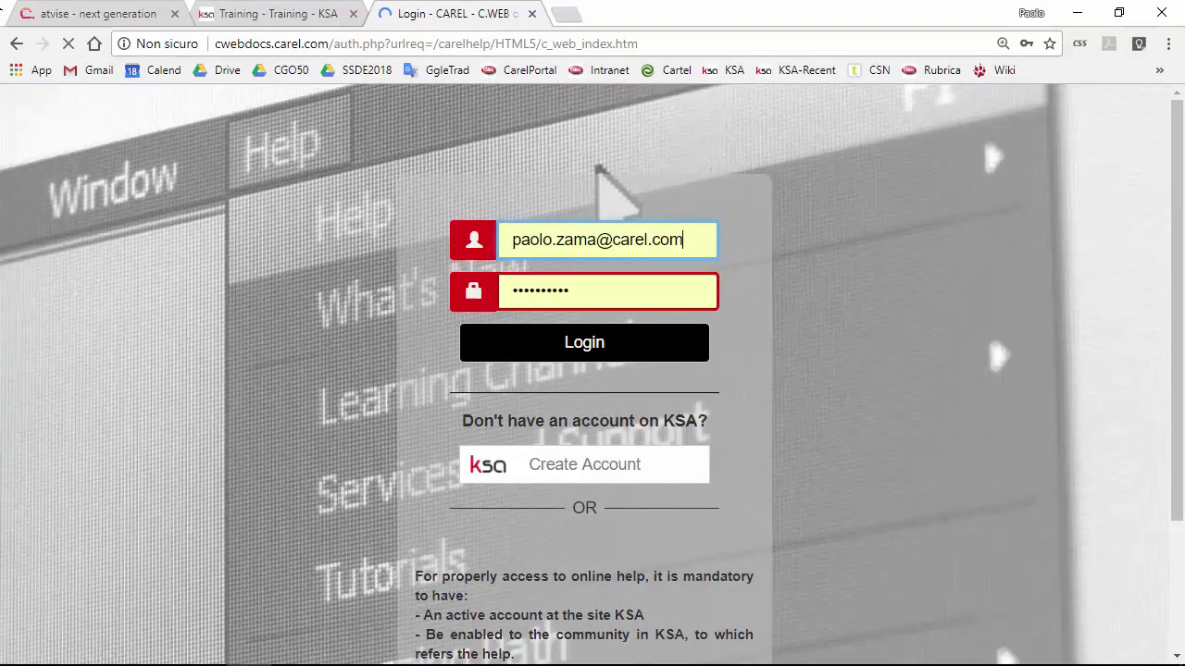
{"action": "left_click", "coordinate": [569, 361]}
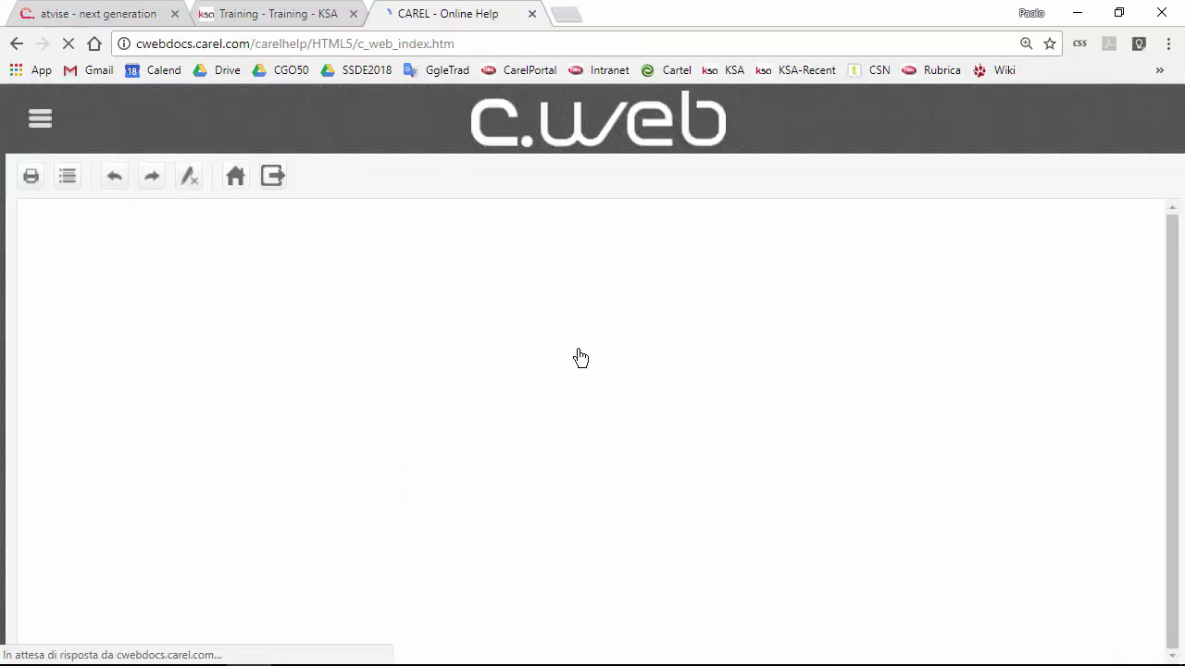
{"action": "left_click", "coordinate": [42, 118]}
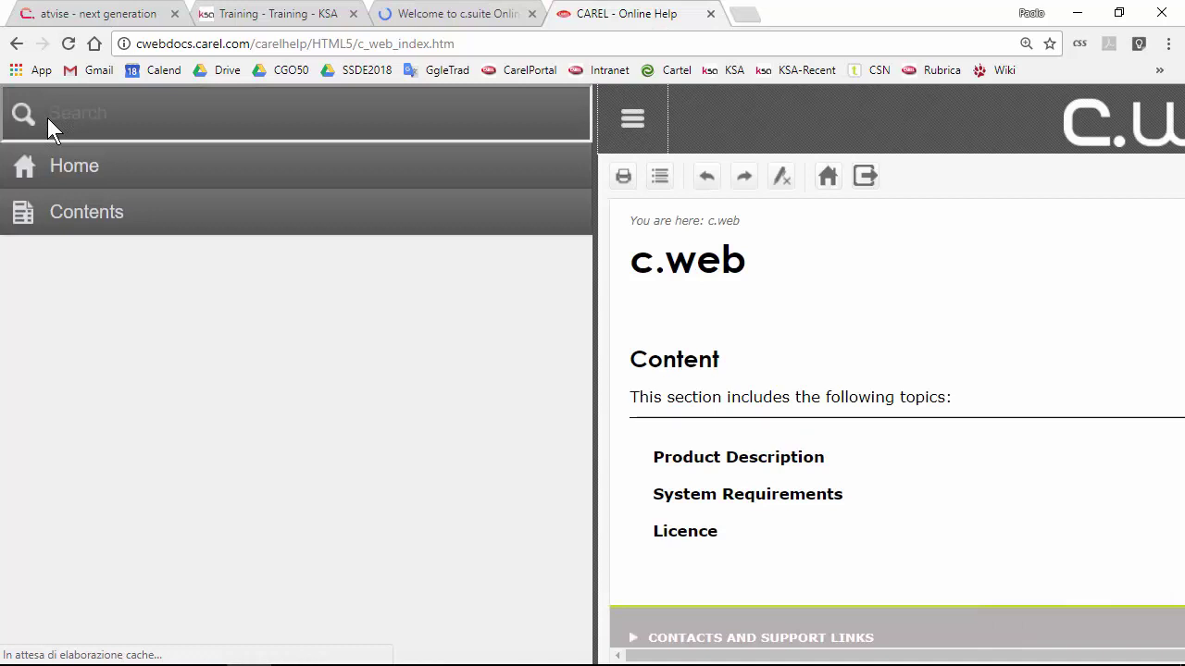
{"action": "left_click", "coordinate": [112, 220]}
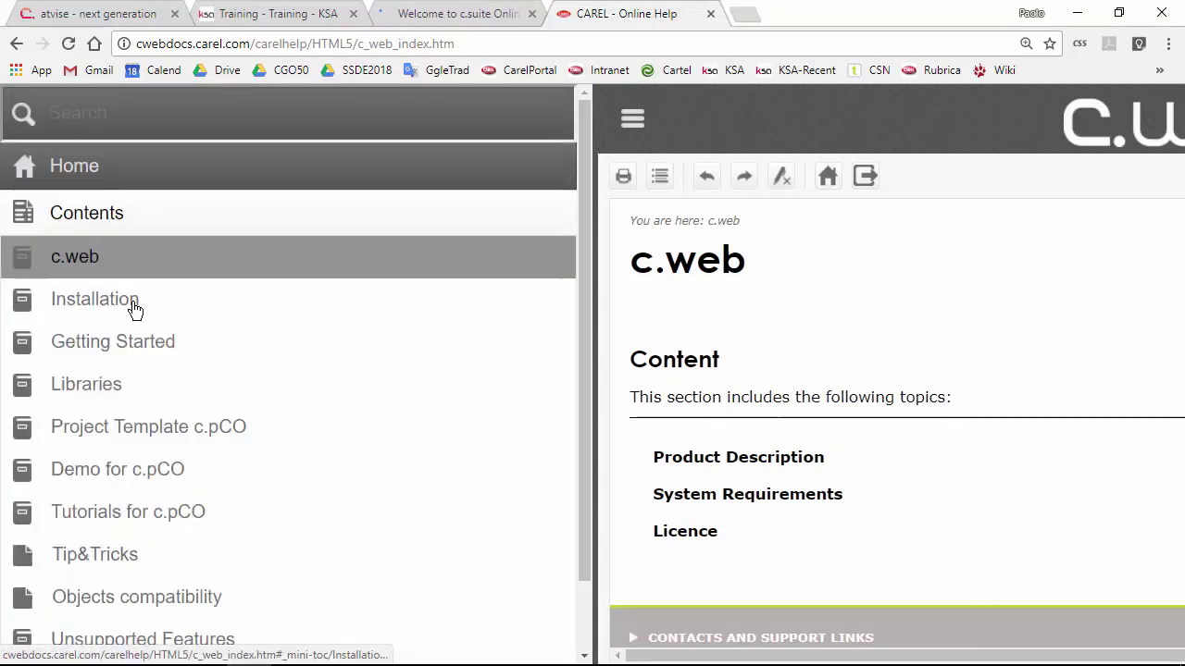
{"action": "left_click", "coordinate": [149, 597]}
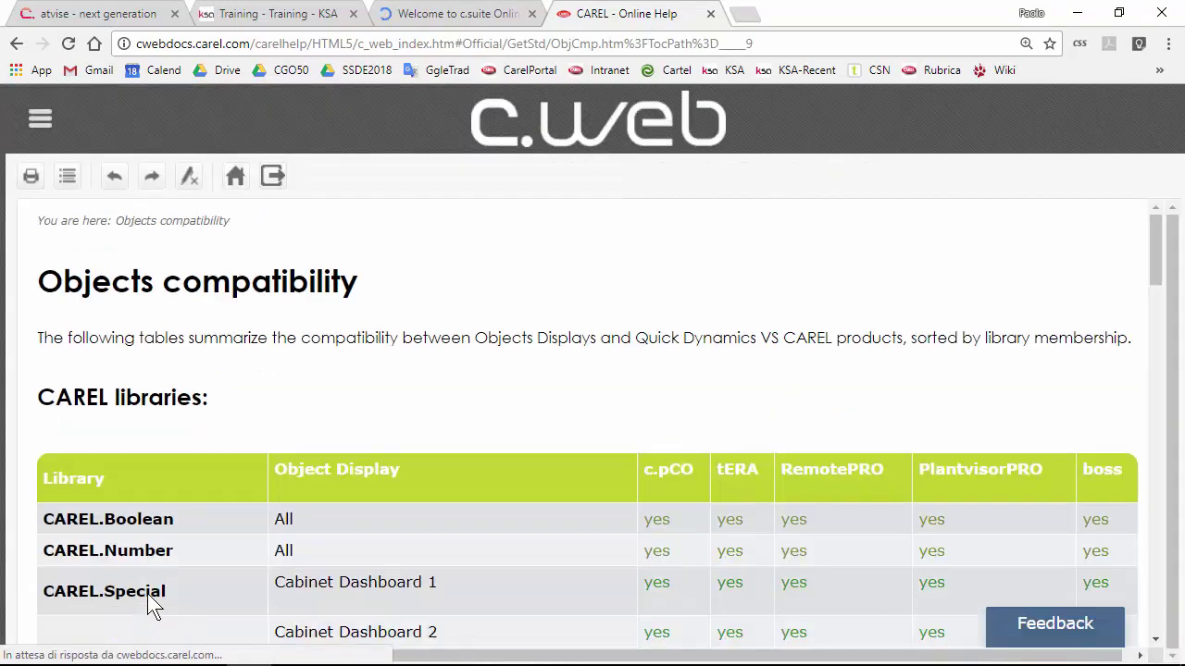
Scroll down the compatibility tables to the Unsupported Objects Displays section
{"action": "scroll", "coordinate": [153, 560], "scroll_direction": "down", "scroll_amount": 3}
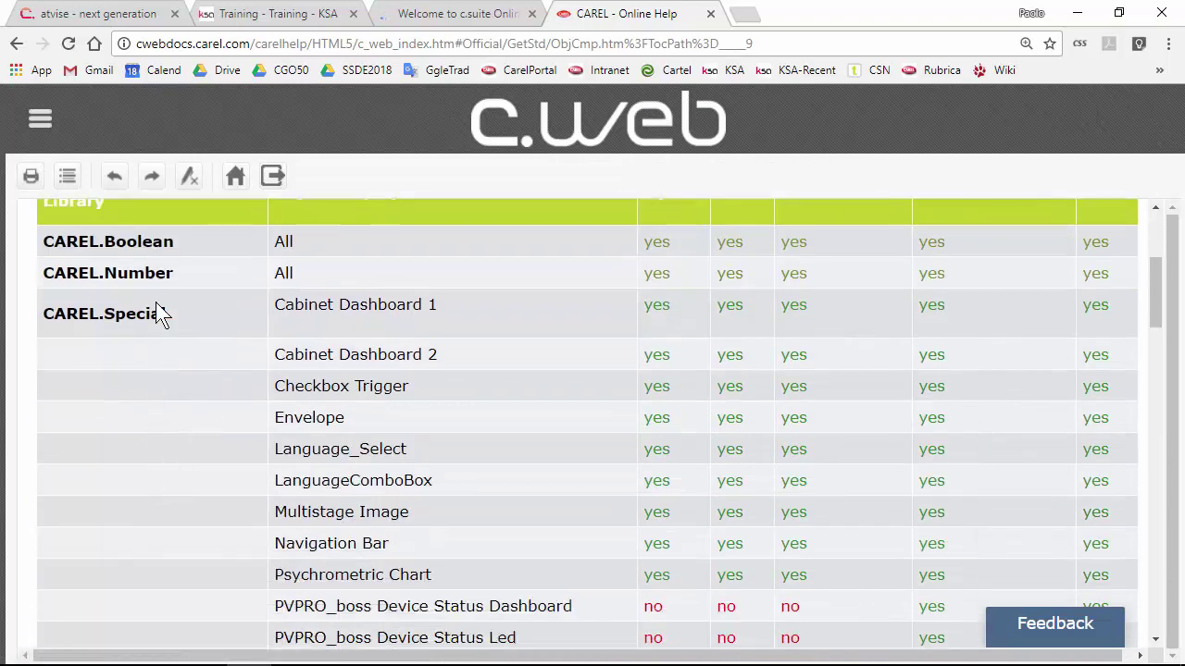
{"action": "scroll", "coordinate": [376, 295], "scroll_direction": "up", "scroll_amount": 3}
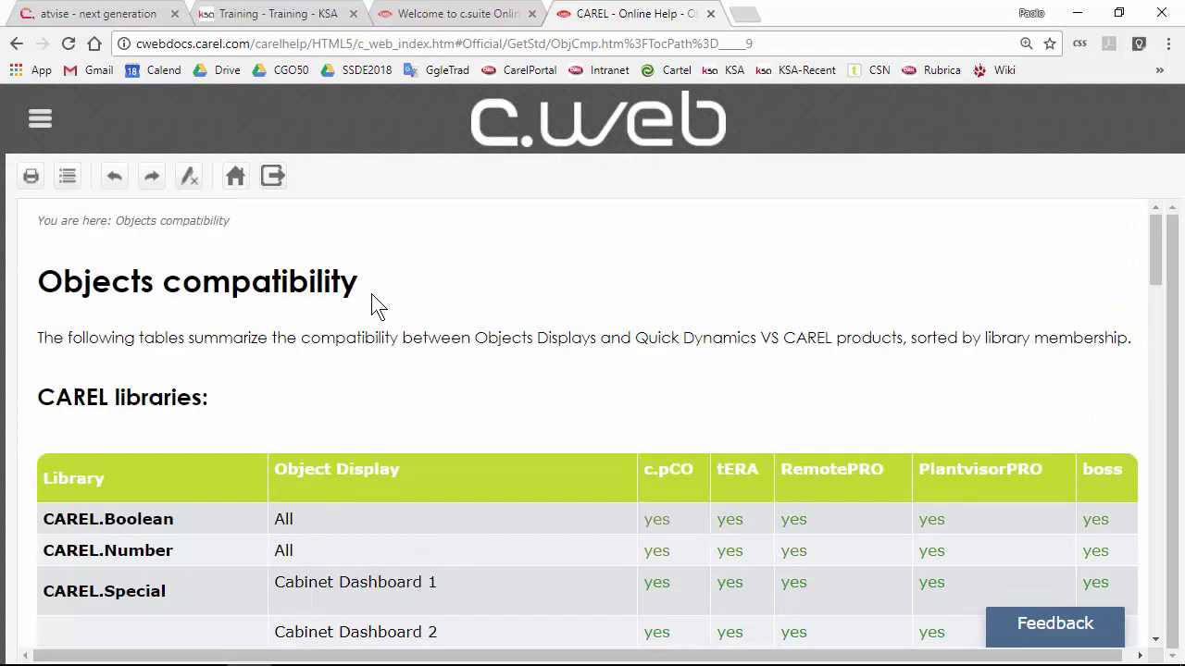
{"action": "left_click_drag", "start_coordinate": [100, 518], "coordinate": [153, 523]}
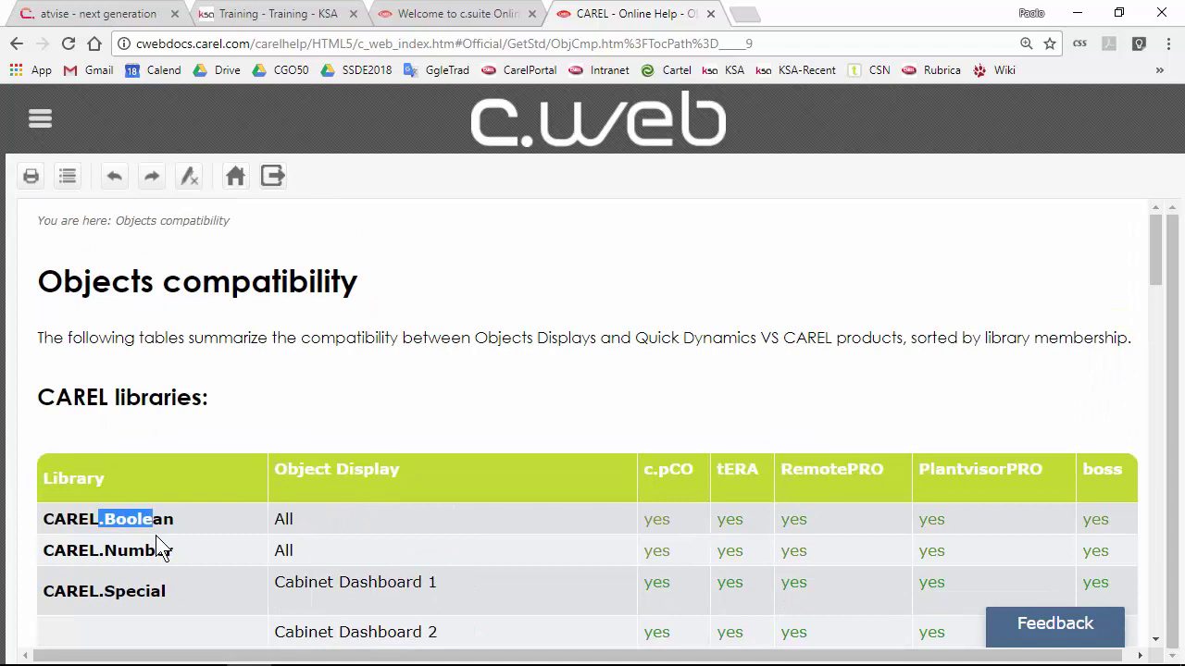
{"action": "scroll", "coordinate": [174, 508], "scroll_direction": "down", "scroll_amount": 2}
{"action": "scroll", "coordinate": [176, 507], "scroll_direction": "down", "scroll_amount": 8}
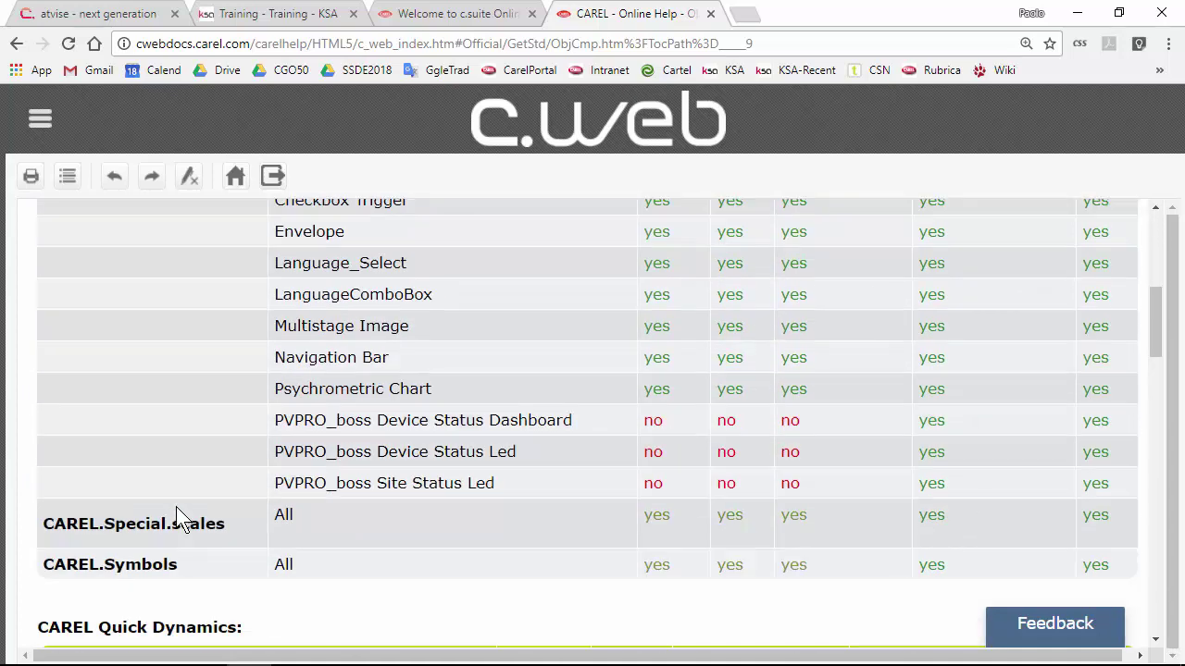
{"action": "scroll", "coordinate": [176, 507], "scroll_direction": "down", "scroll_amount": 8}
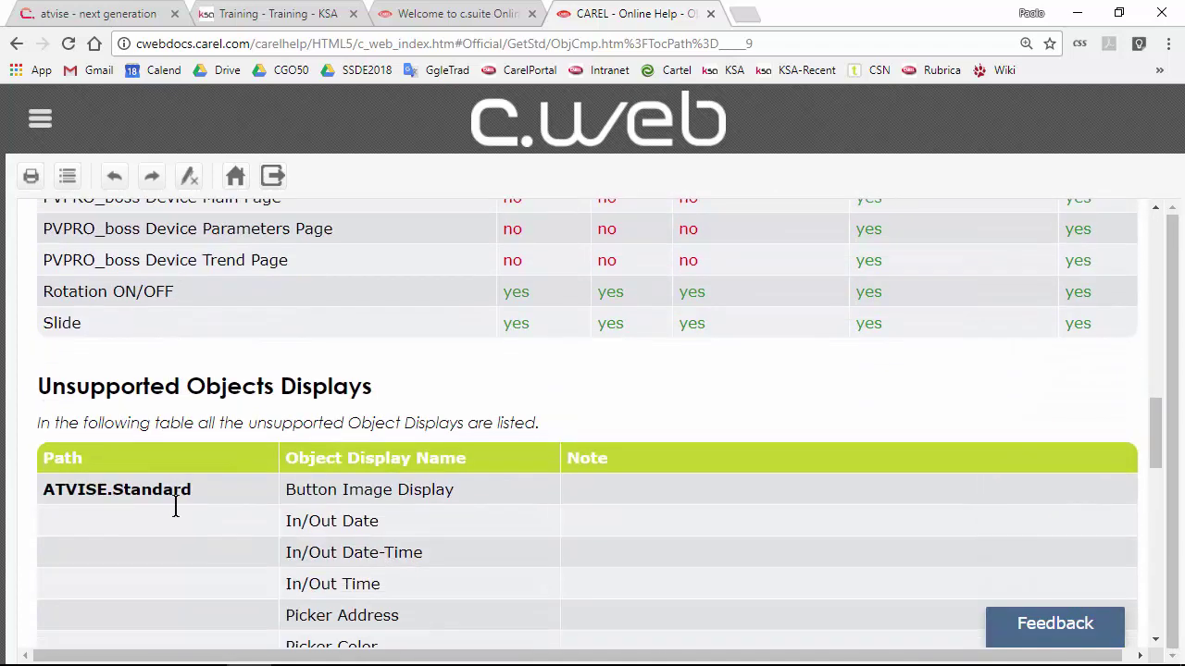
{"action": "scroll", "coordinate": [176, 507], "scroll_direction": "down", "scroll_amount": 6}
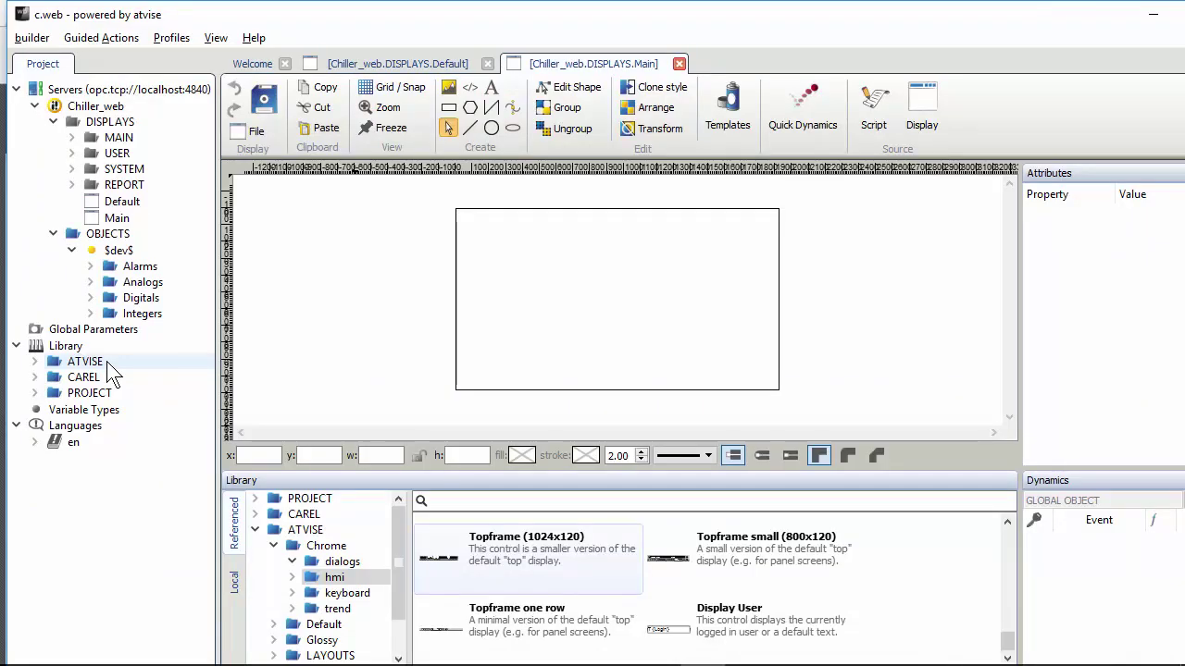
Collapse the ATVISE Chrome and ATVISE object folders and expand the CAREL library
{"action": "left_click", "coordinate": [319, 624]}
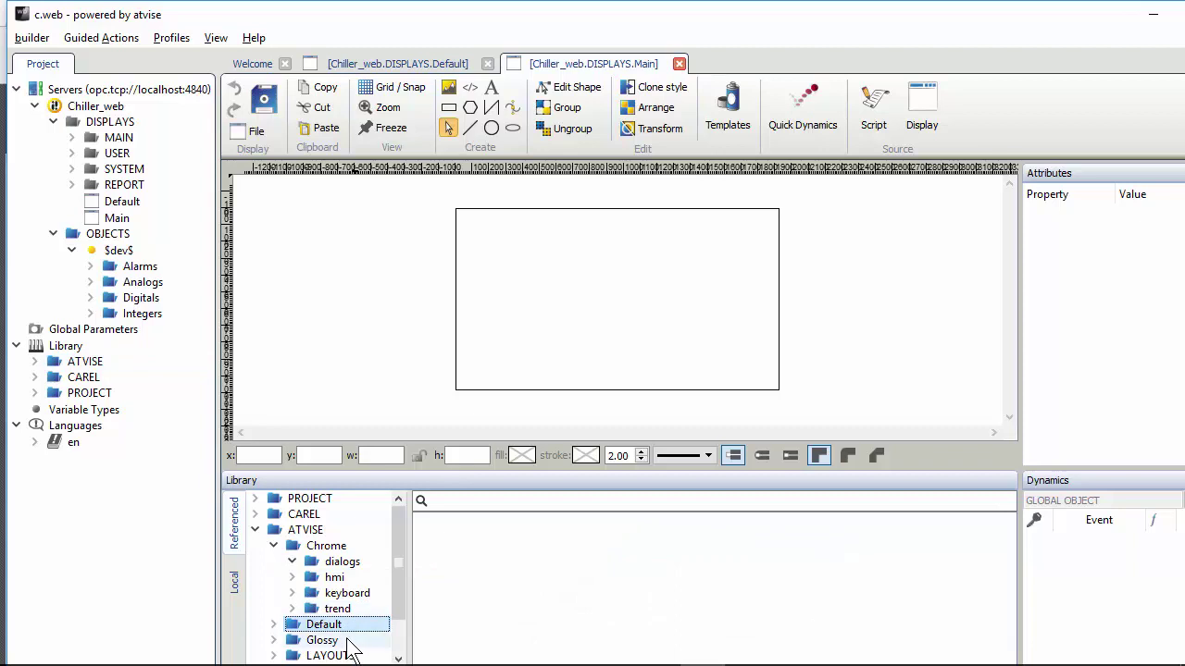
{"action": "left_click", "coordinate": [273, 546]}
{"action": "left_click", "coordinate": [255, 529]}
{"action": "left_click", "coordinate": [255, 514]}
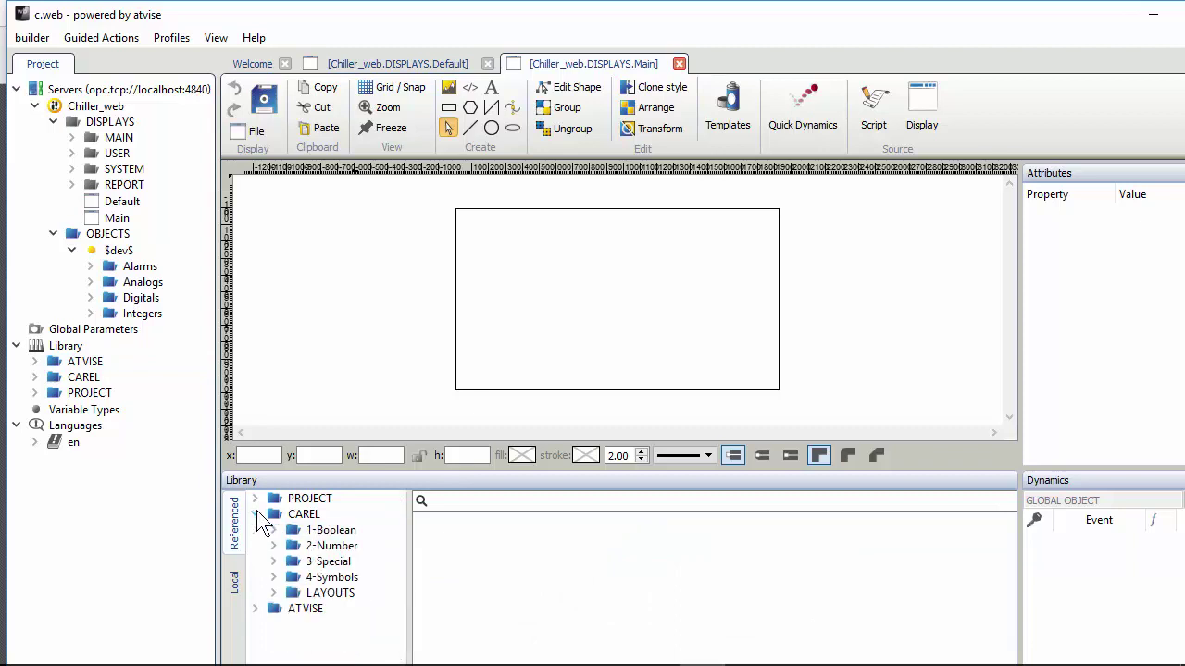
Browse the CAREL 1-Boolean, 2-Number and 3-Special objects
{"action": "left_click", "coordinate": [333, 532]}
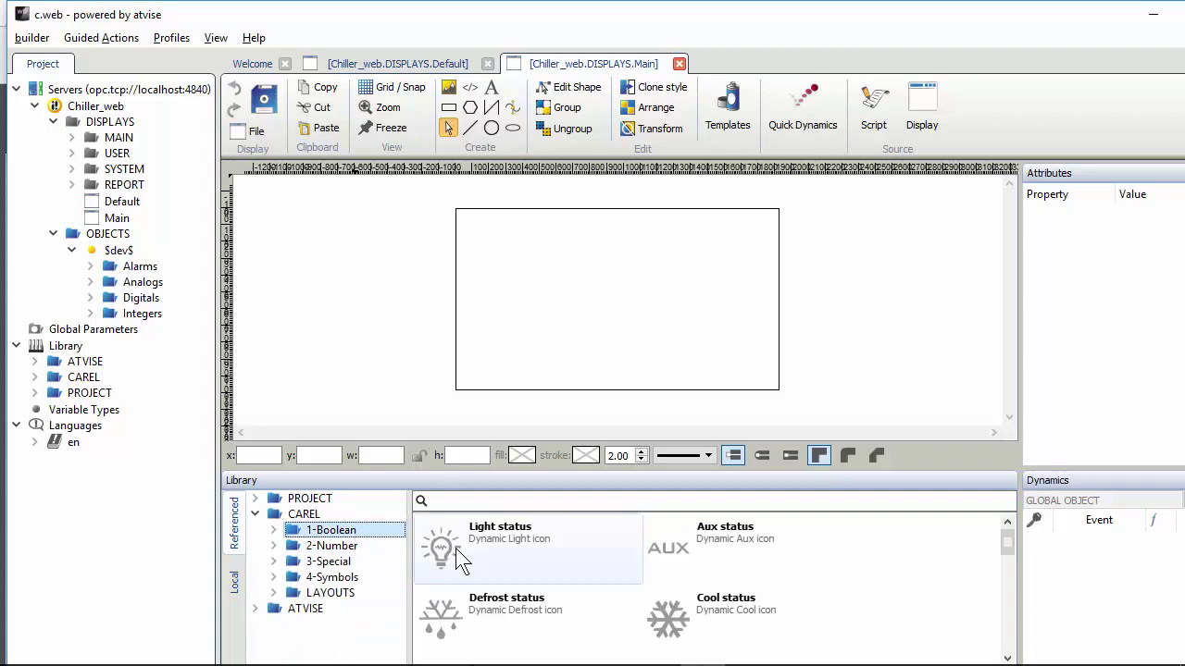
{"action": "scroll", "coordinate": [505, 549], "scroll_direction": "down", "scroll_amount": 5}
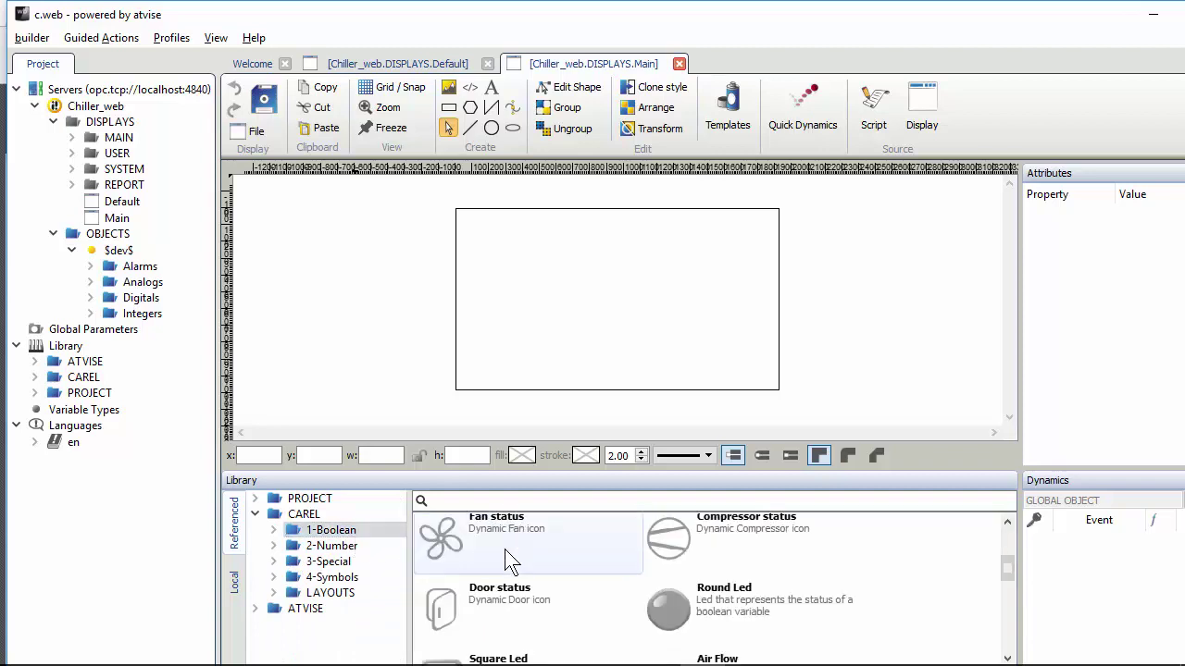
{"action": "scroll", "coordinate": [504, 549], "scroll_direction": "up", "scroll_amount": 2}
{"action": "scroll", "coordinate": [505, 548], "scroll_direction": "down", "scroll_amount": 5}
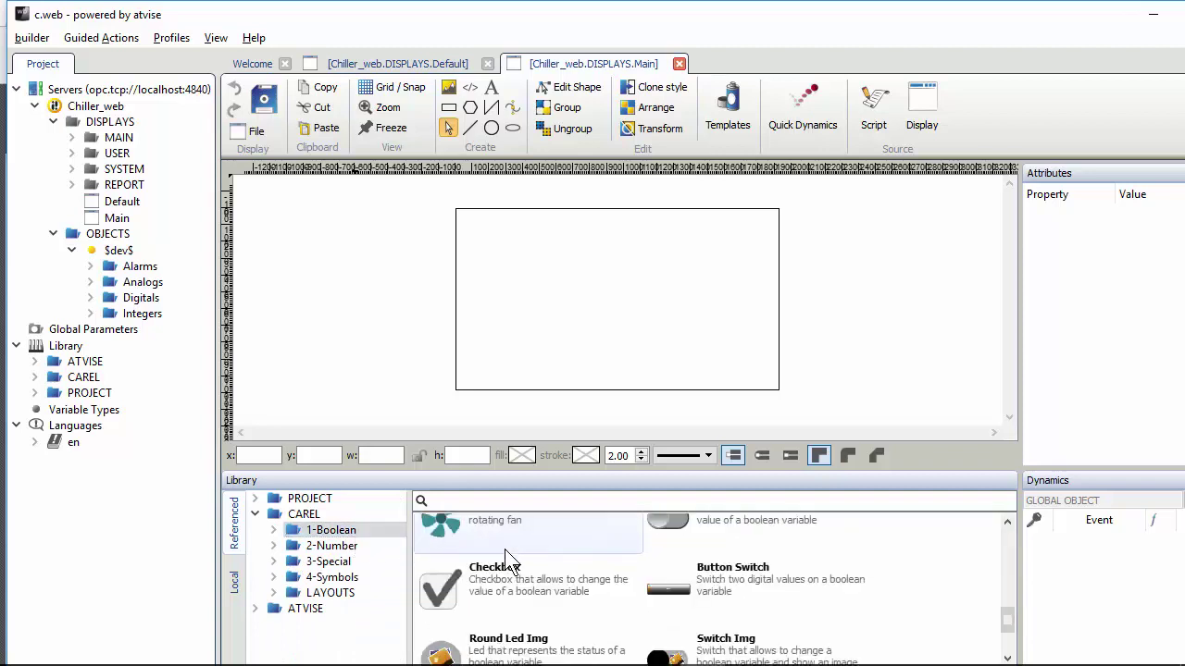
{"action": "left_click", "coordinate": [335, 546]}
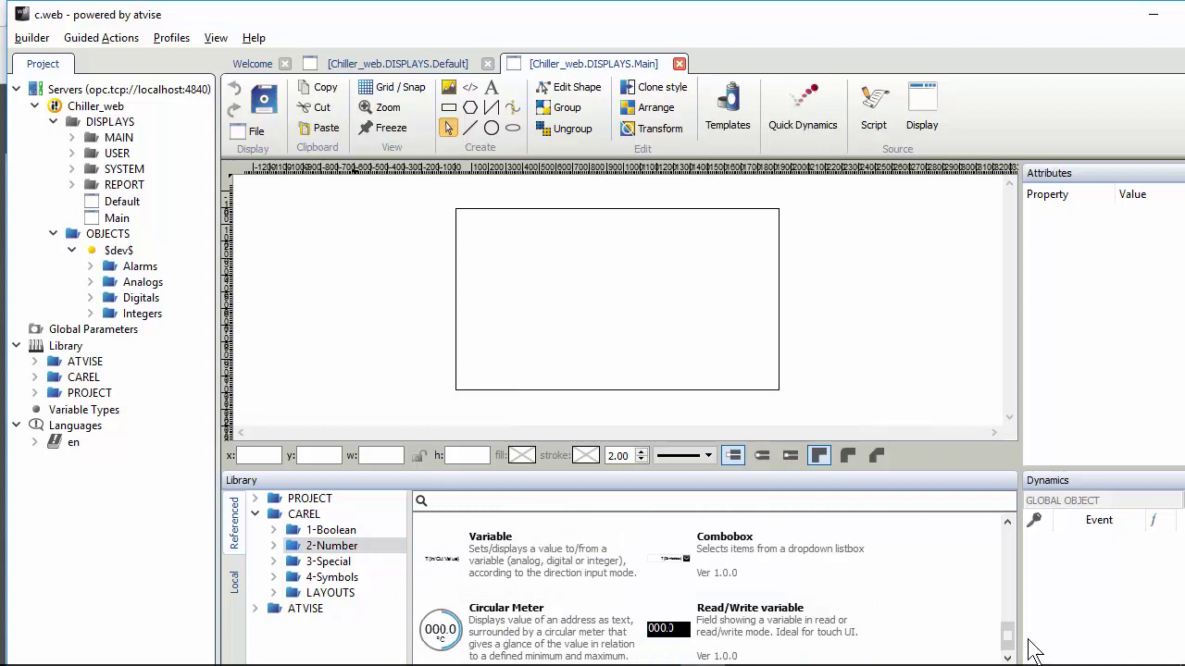
{"action": "left_click_drag", "start_coordinate": [1011, 638], "coordinate": [1006, 554]}
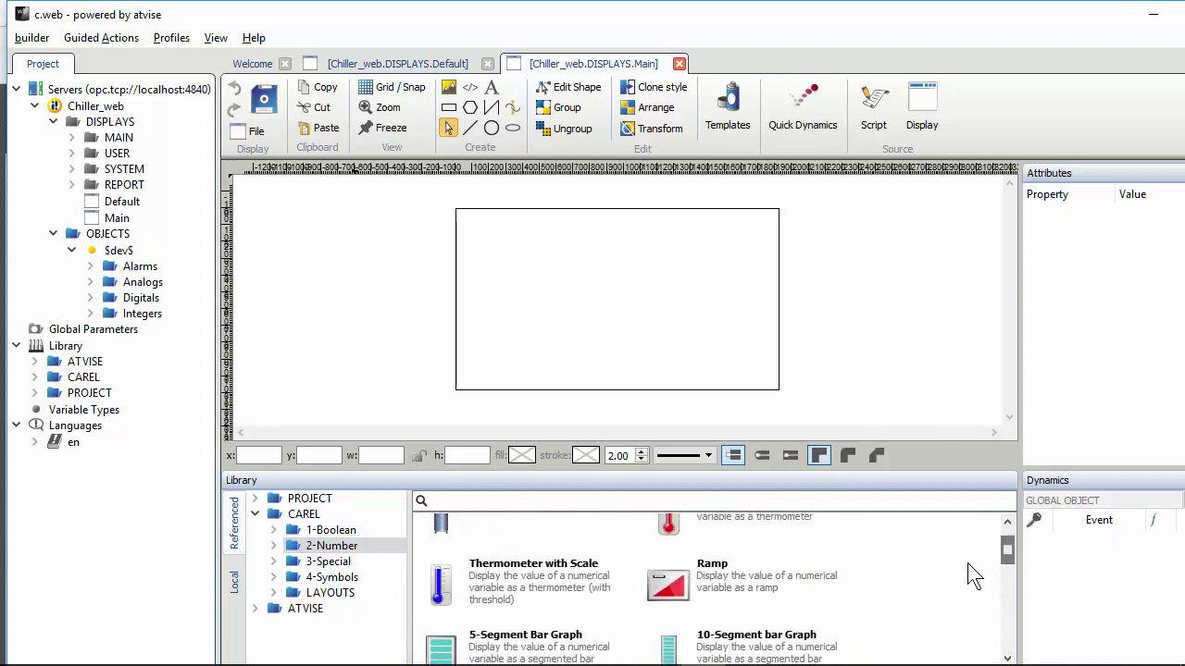
{"action": "left_click", "coordinate": [347, 561]}
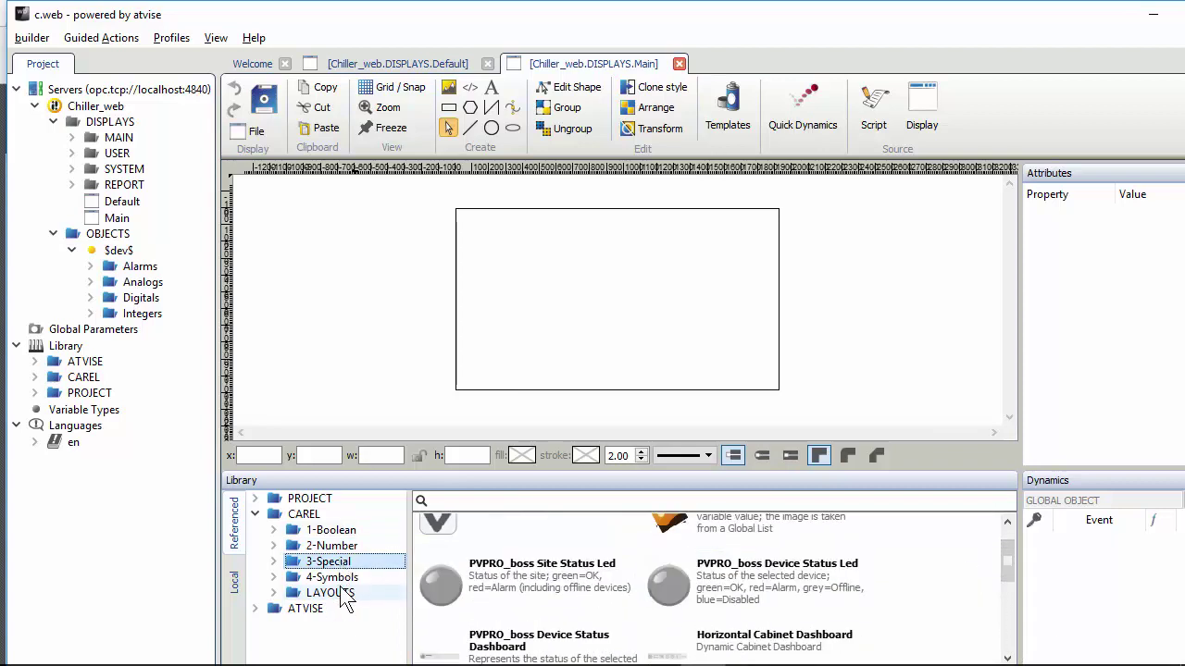
{"action": "left_click", "coordinate": [337, 578]}
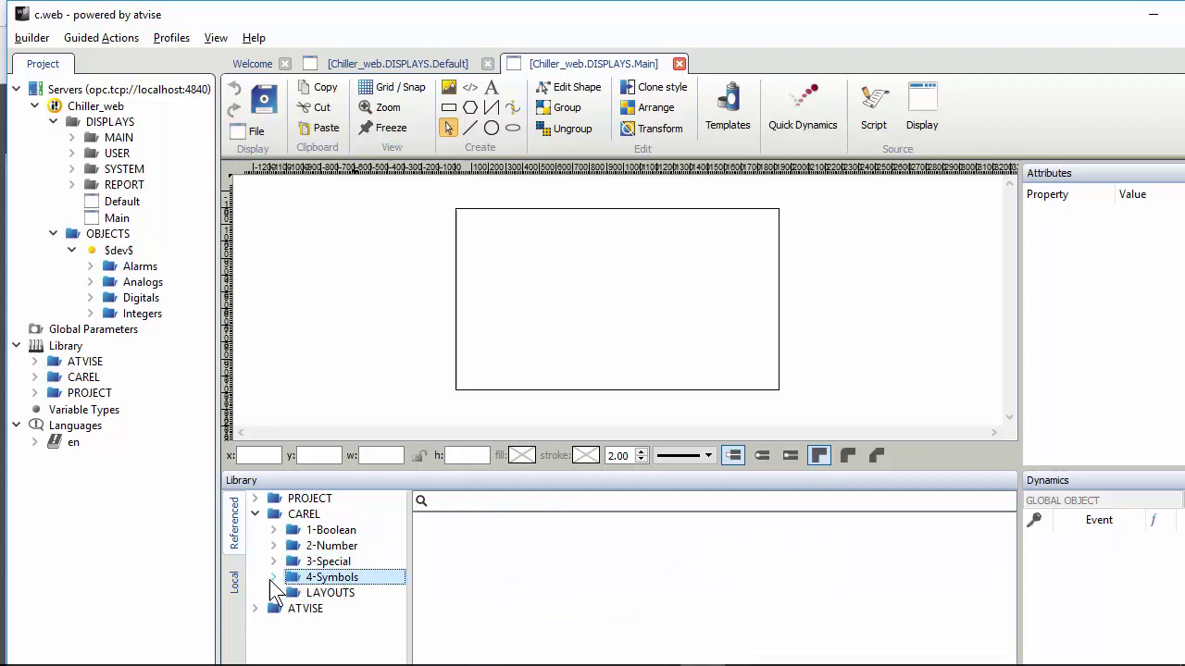
Browse the 4-Symbols categories: Air Filters, clima/EVD, humidifier and compressor symbols, then collapse them
{"action": "left_click", "coordinate": [273, 579]}
{"action": "left_click", "coordinate": [335, 593]}
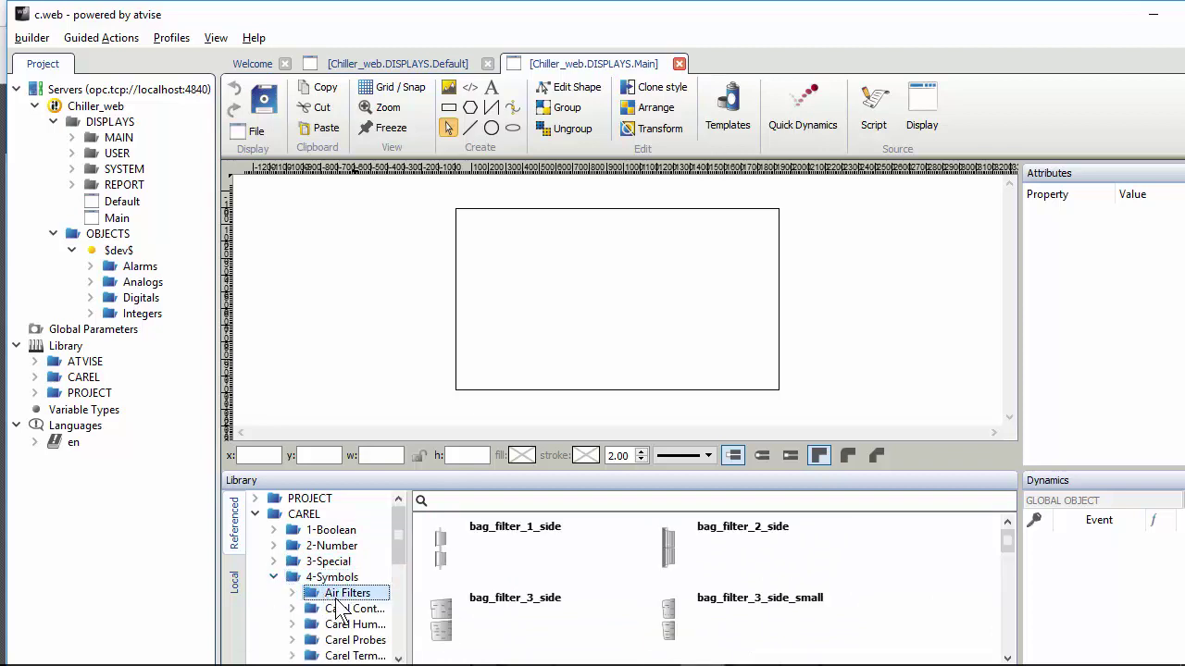
{"action": "left_click", "coordinate": [368, 609]}
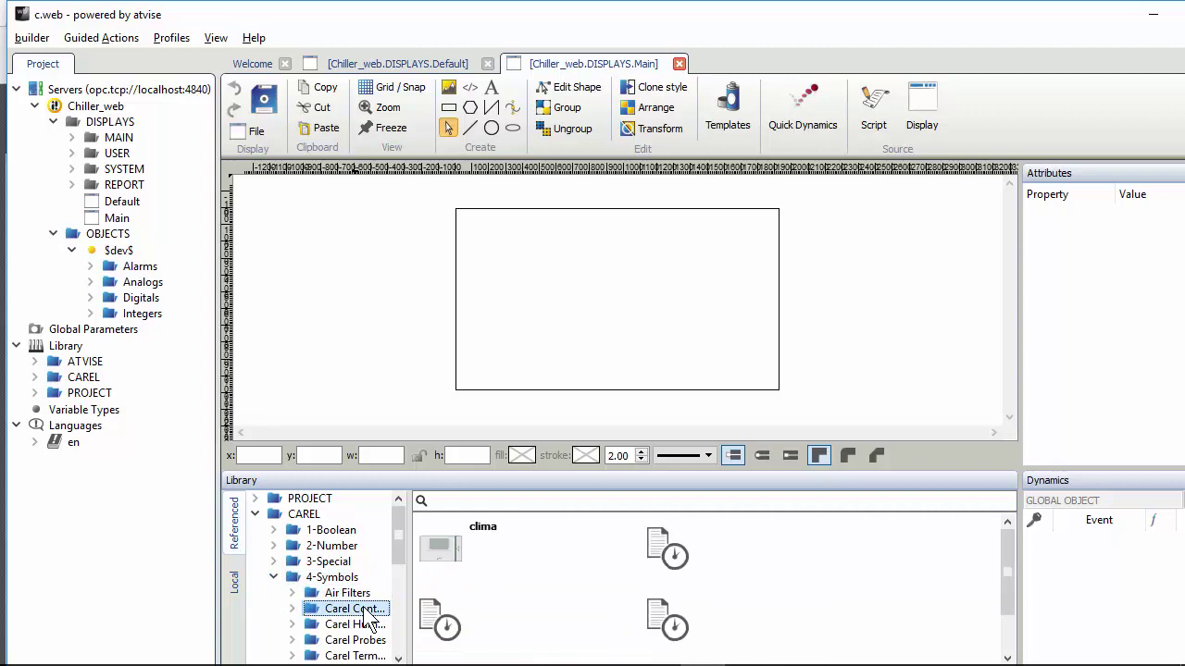
{"action": "left_click", "coordinate": [369, 625]}
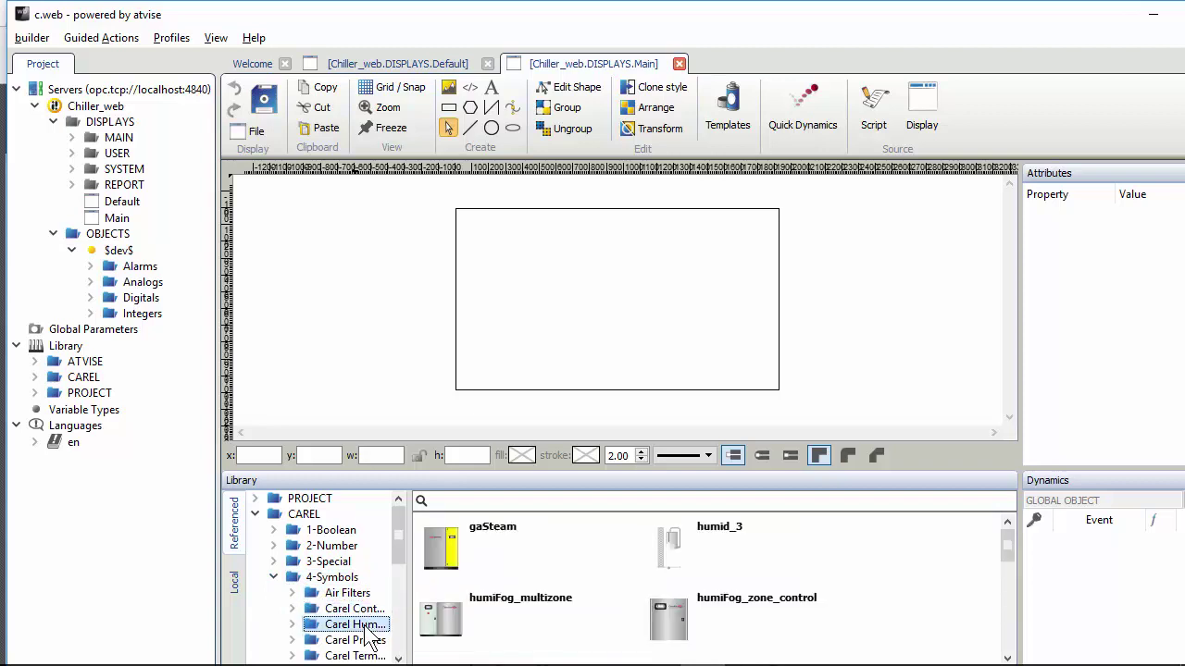
{"action": "scroll", "coordinate": [369, 627], "scroll_direction": "down", "scroll_amount": 1}
{"action": "key", "text": "Down"}
{"action": "key", "text": "Down"}
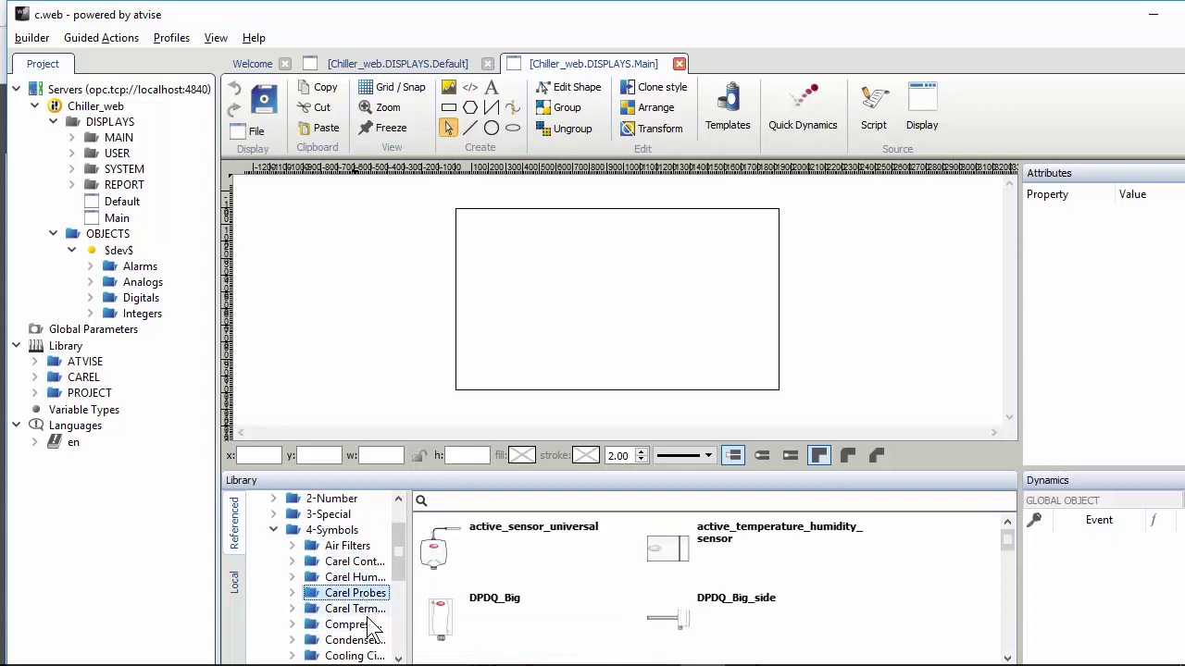
{"action": "left_click", "coordinate": [367, 625]}
{"action": "scroll", "coordinate": [575, 625], "scroll_direction": "down", "scroll_amount": 4}
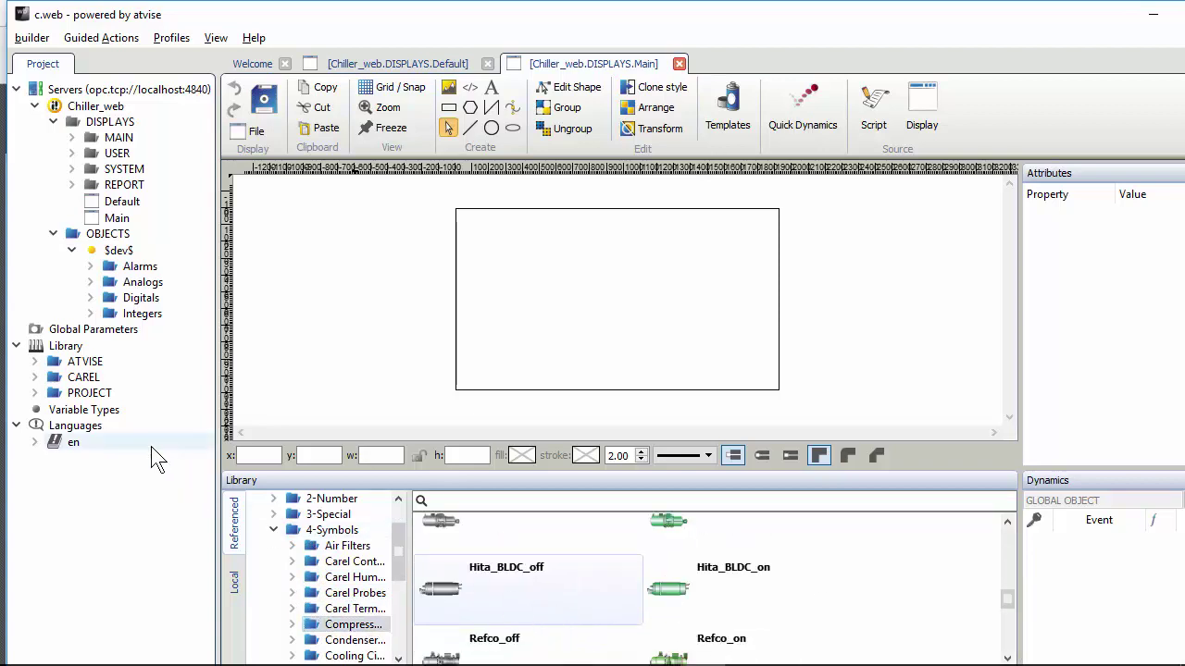
{"action": "left_click", "coordinate": [274, 530]}
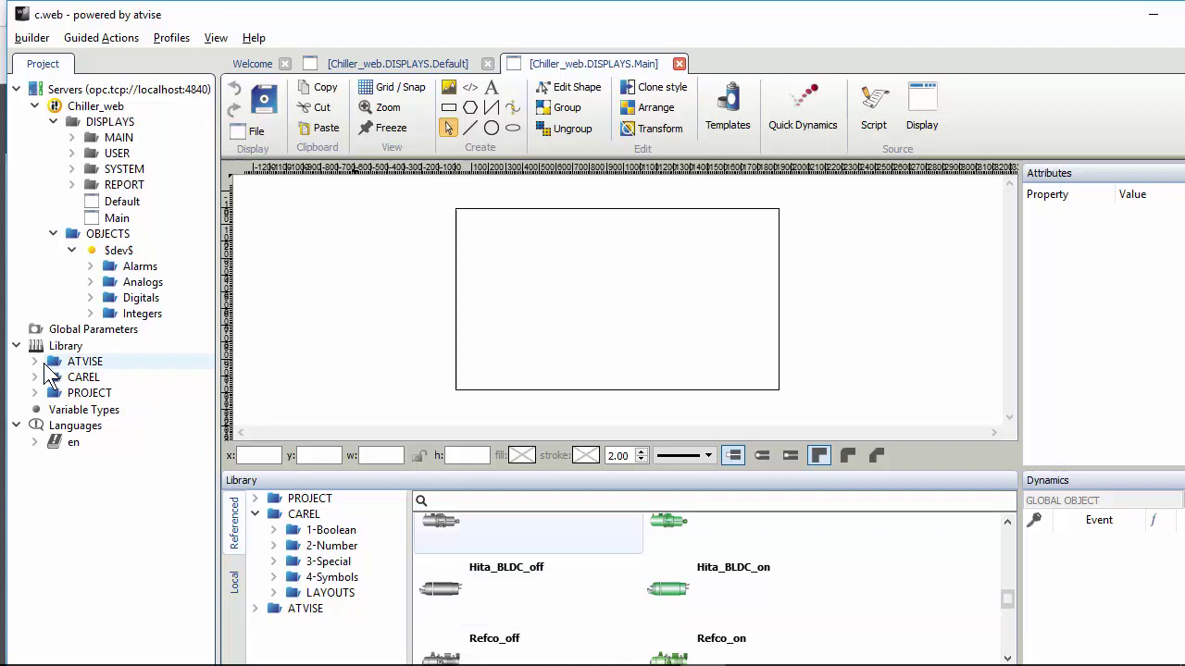
{"action": "left_click", "coordinate": [58, 412]}
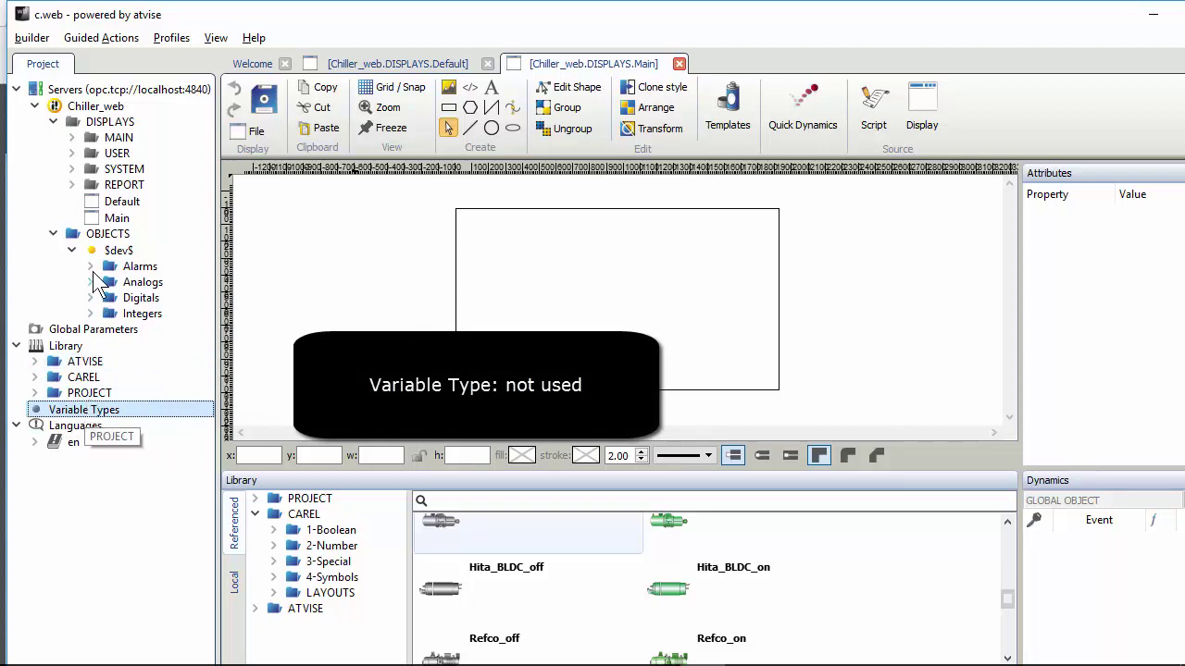
{"action": "left_click", "coordinate": [88, 427]}
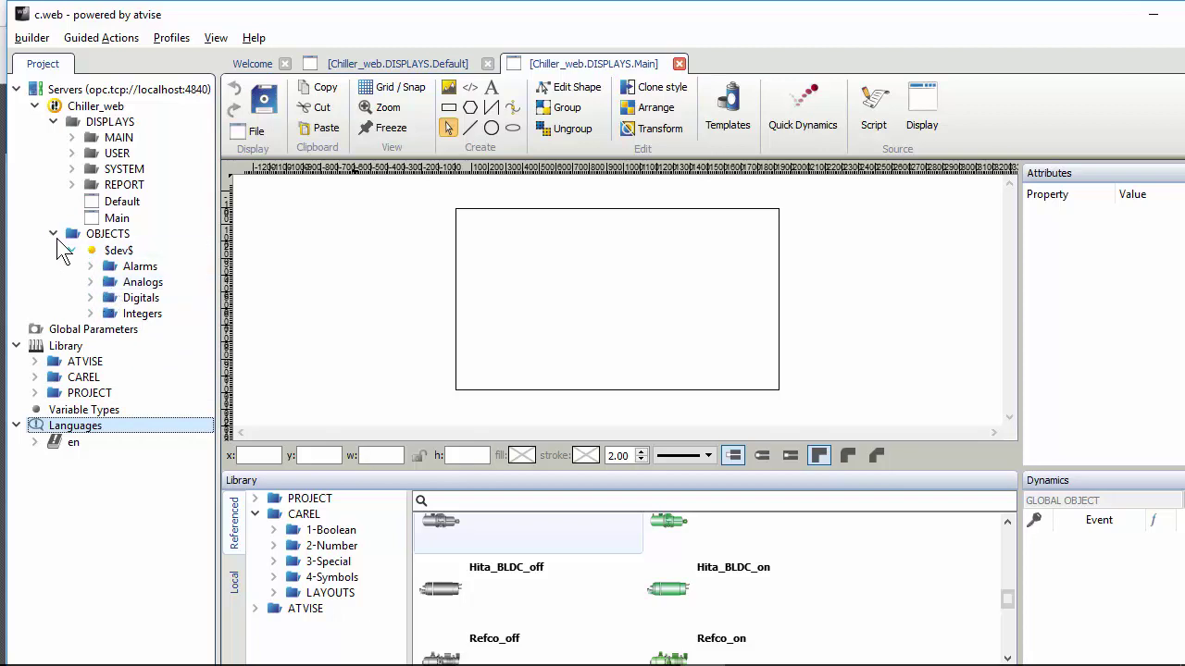
Drag W_InTemp from $dev$ > Analogs onto the Main display canvas's center
{"action": "left_click", "coordinate": [90, 281]}
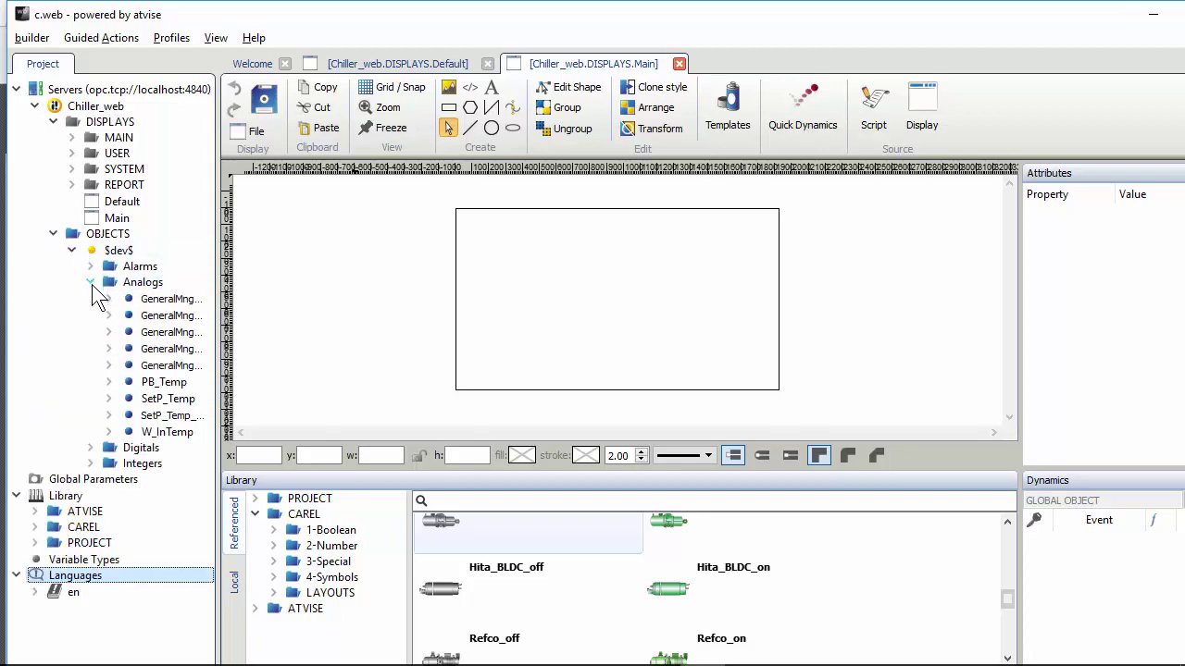
{"action": "left_click", "coordinate": [150, 433]}
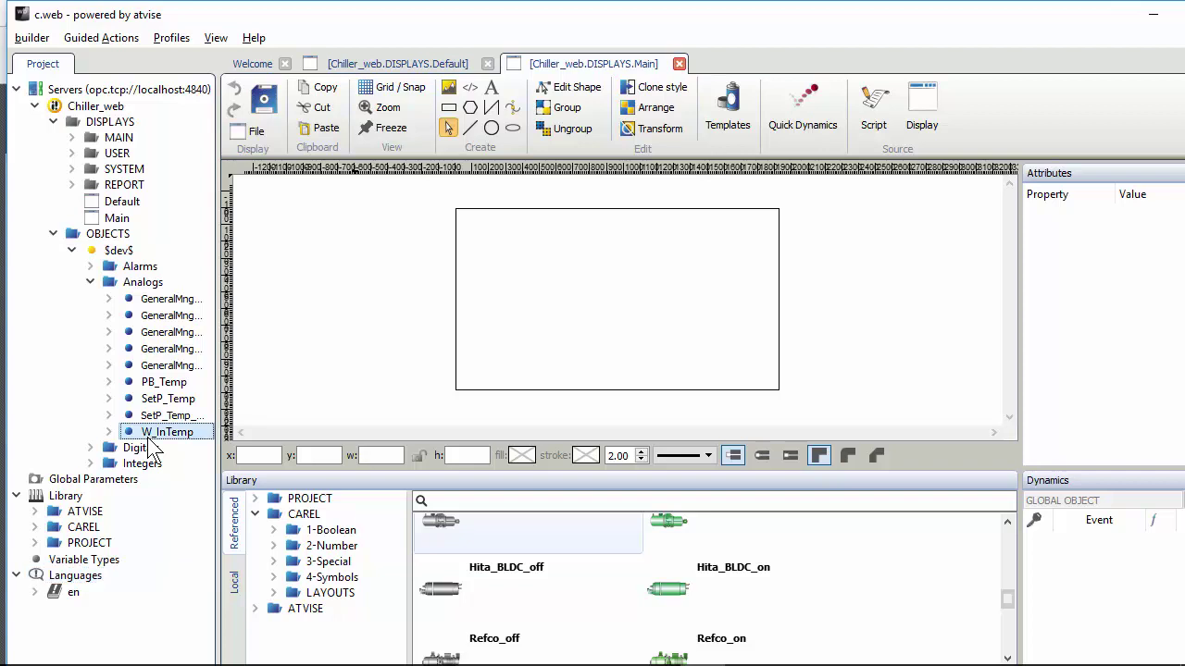
{"action": "left_click_drag", "start_coordinate": [149, 443], "coordinate": [602, 293]}
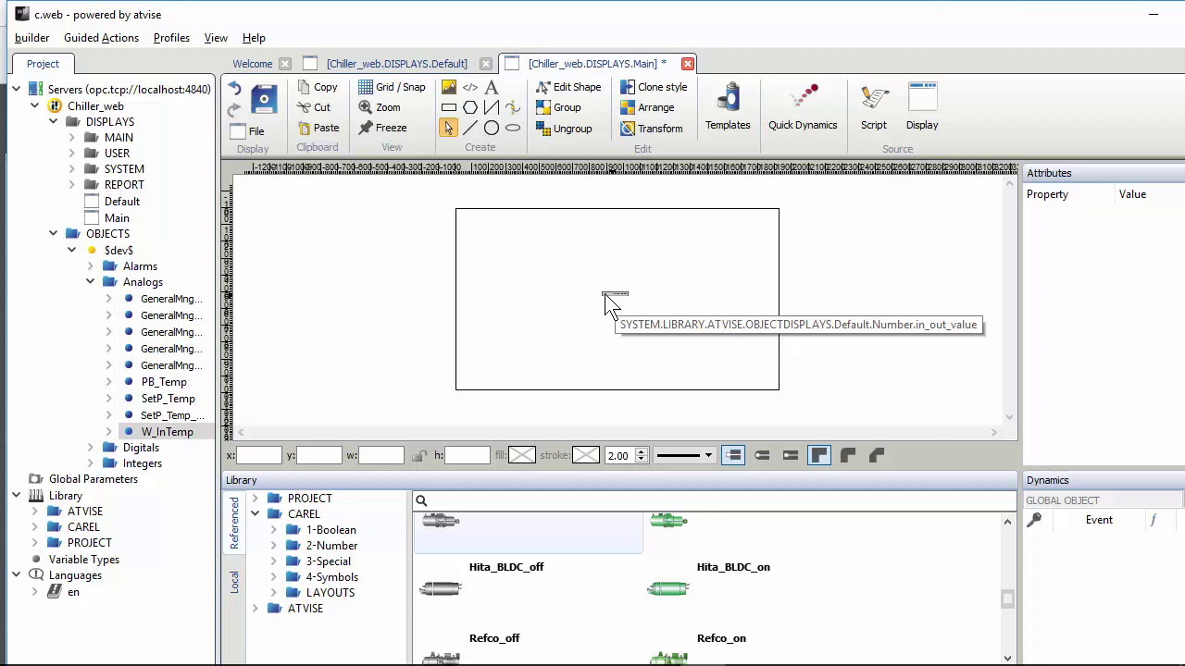
Distribute the Chiller_web project to the controller, confirming Yes to save the Main display
{"action": "right_click", "coordinate": [91, 107]}
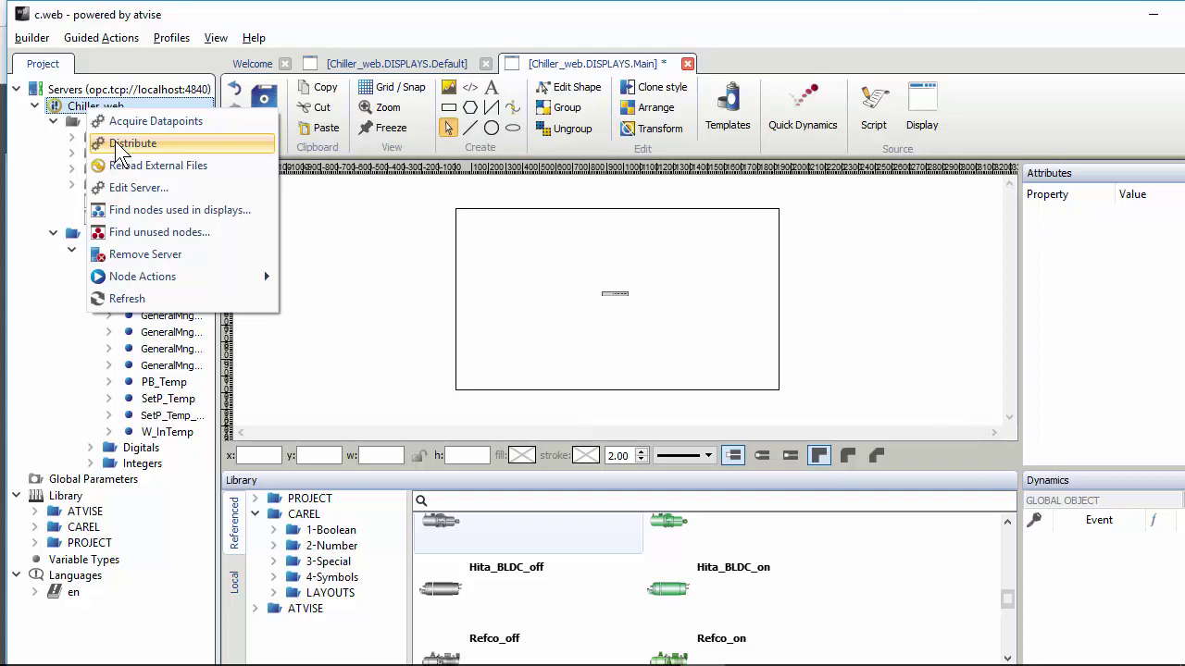
{"action": "left_click", "coordinate": [103, 37]}
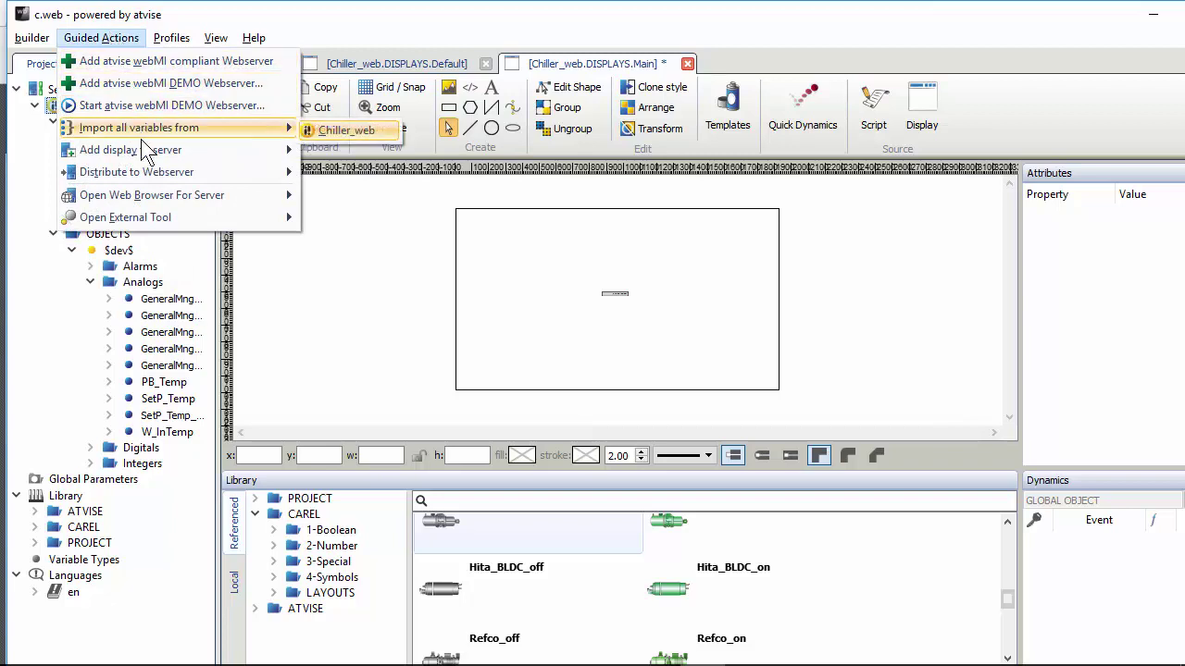
{"action": "mouse_move", "coordinate": [155, 180]}
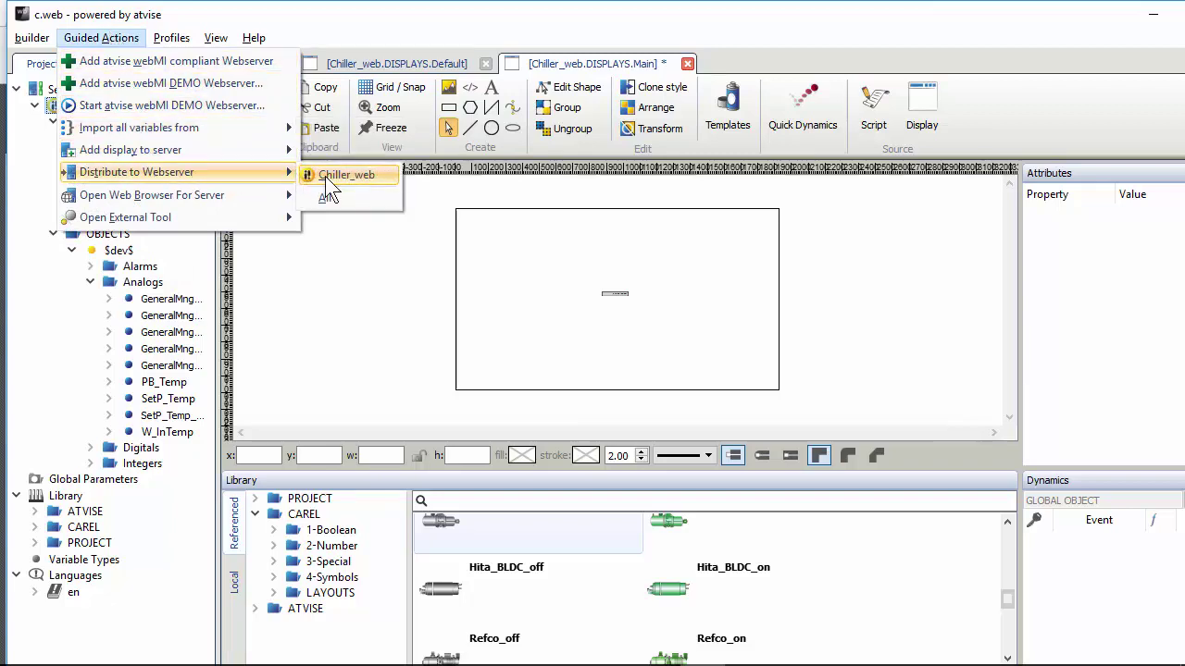
{"action": "left_click", "coordinate": [335, 264]}
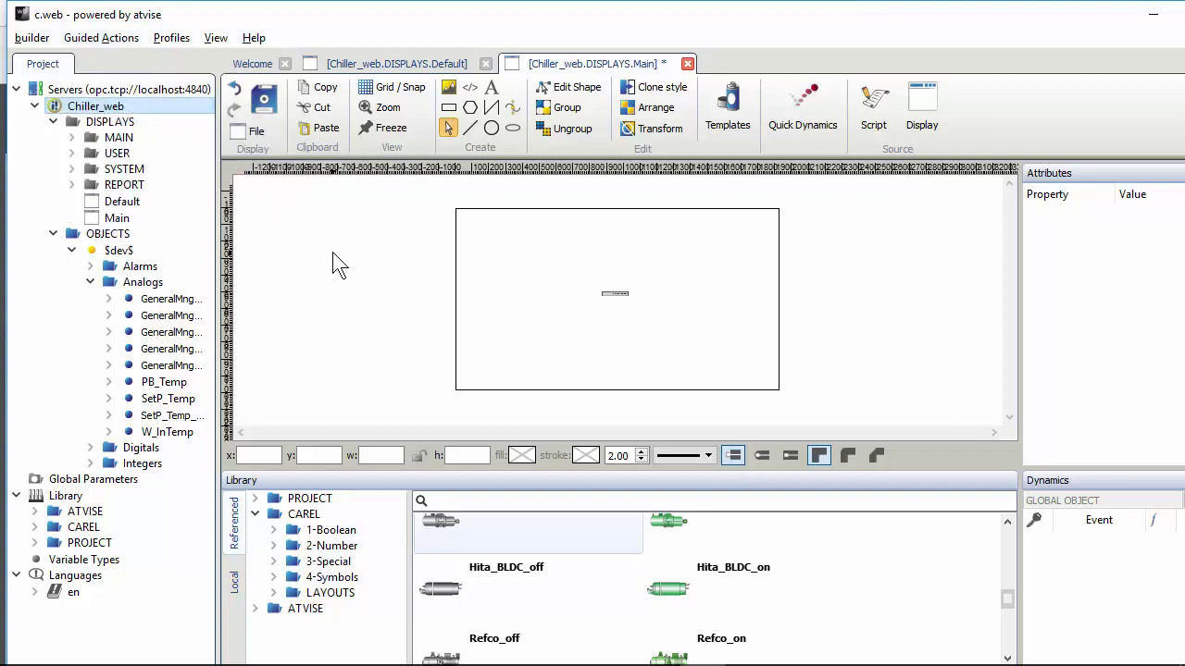
{"action": "right_click", "coordinate": [113, 105]}
{"action": "left_click", "coordinate": [171, 146]}
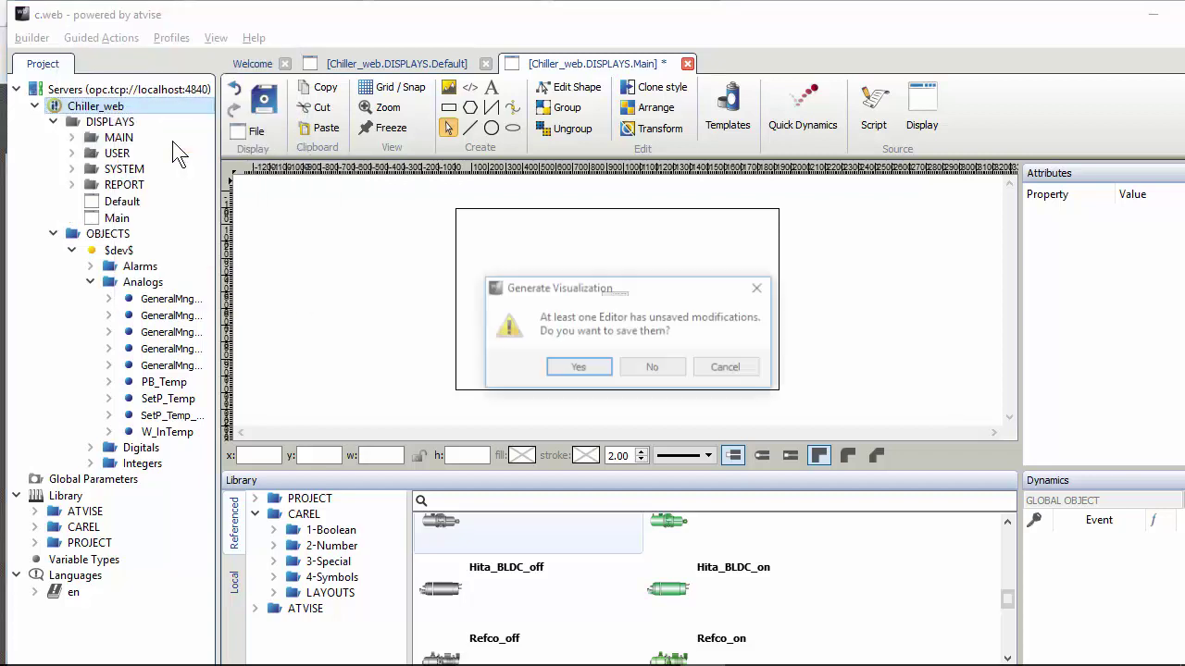
{"action": "left_click", "coordinate": [577, 369]}
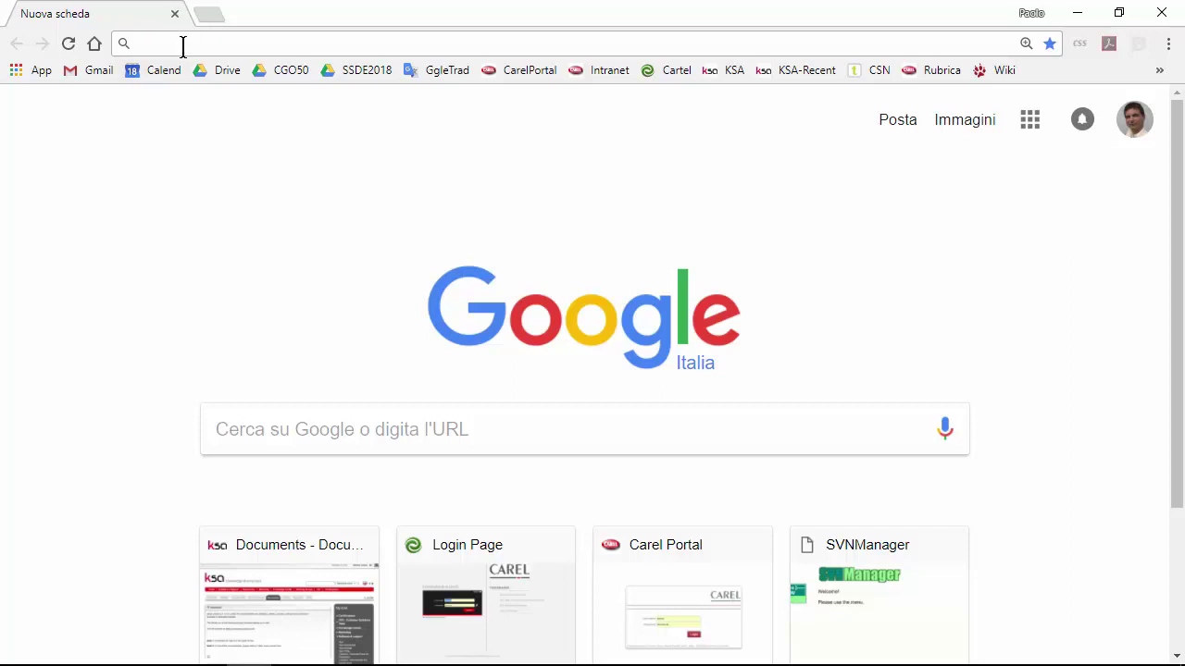
Open the controller's atvise page at 10.10.1.2 in Chrome
{"action": "type", "text": "10.10.1"}
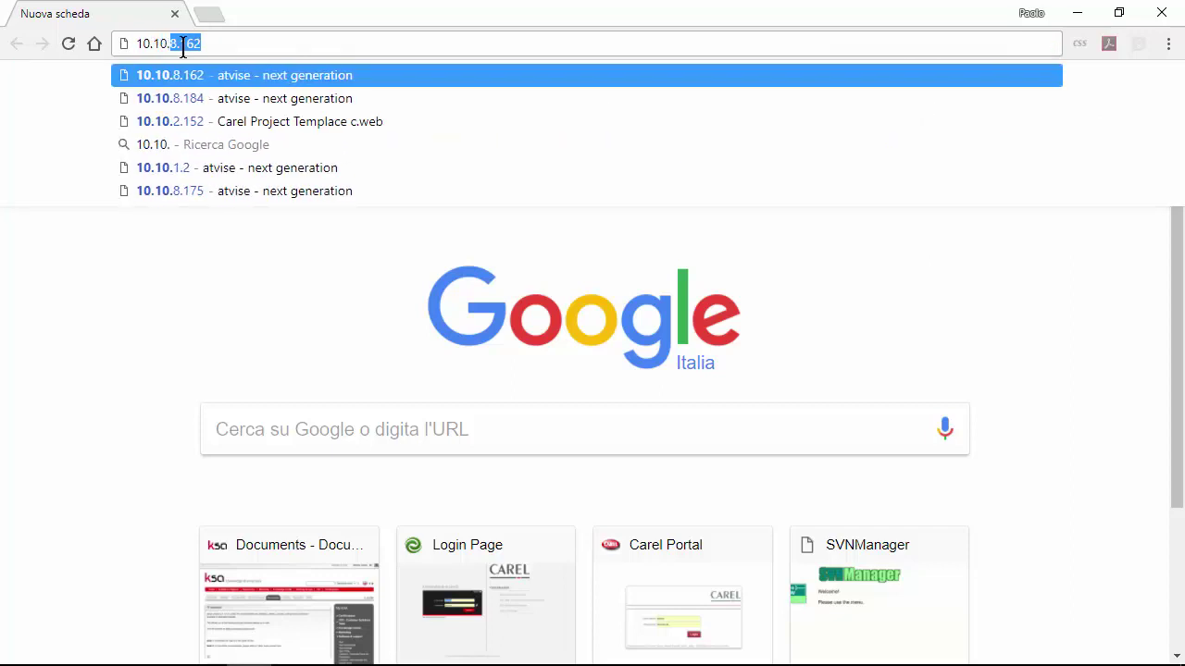
{"action": "type", "text": ".2"}
{"action": "key", "text": "Return"}
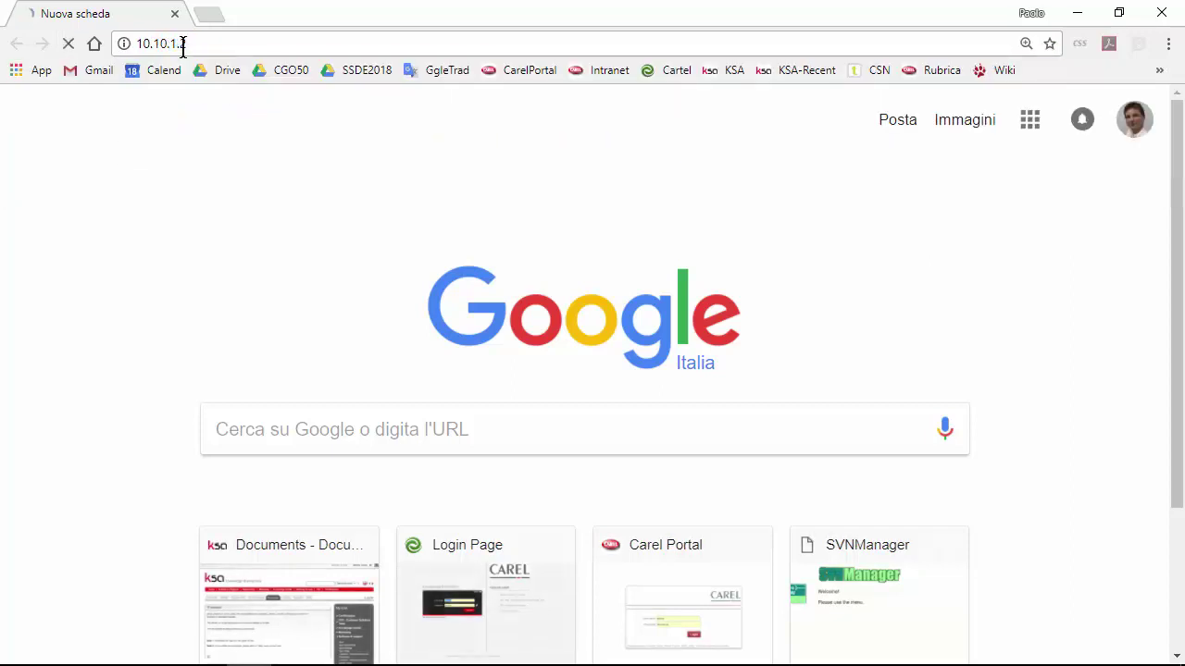